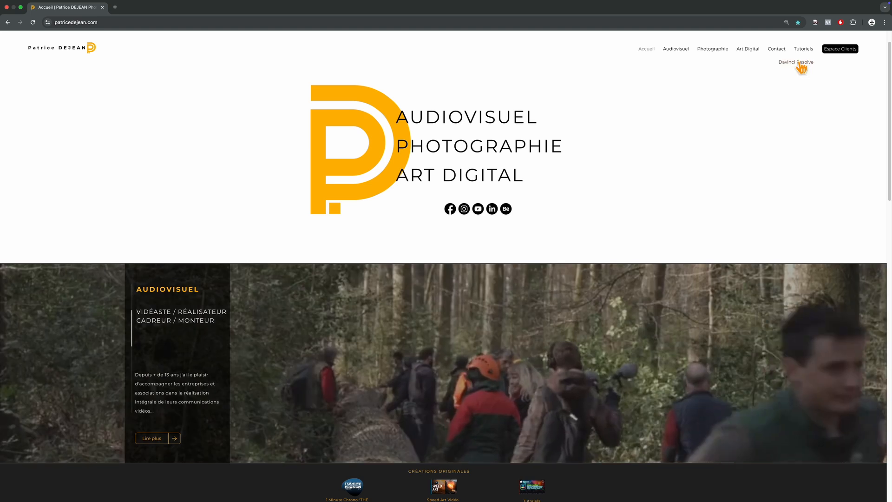
Step: Open the DaVinci Resolve tutorials page of the website
click(799, 62)
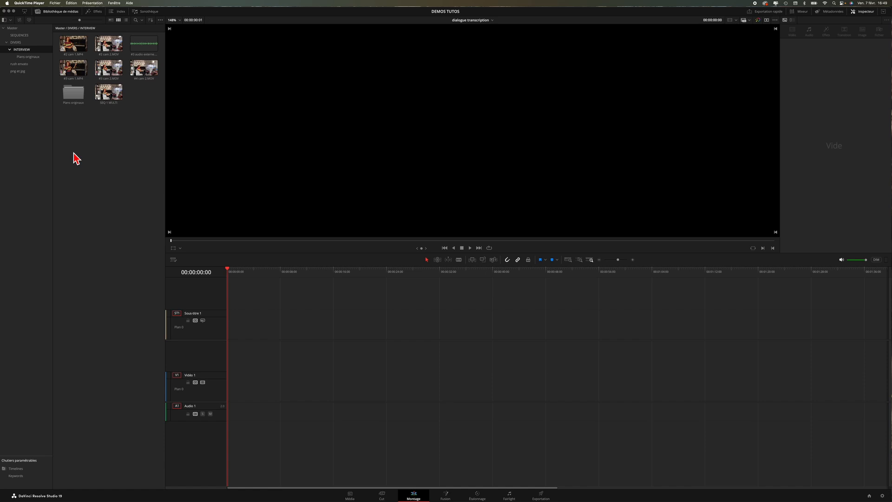
Step: Transcribe the audio of the clip #3 cam 1.MP4 and close its transcription
right_click(78, 75)
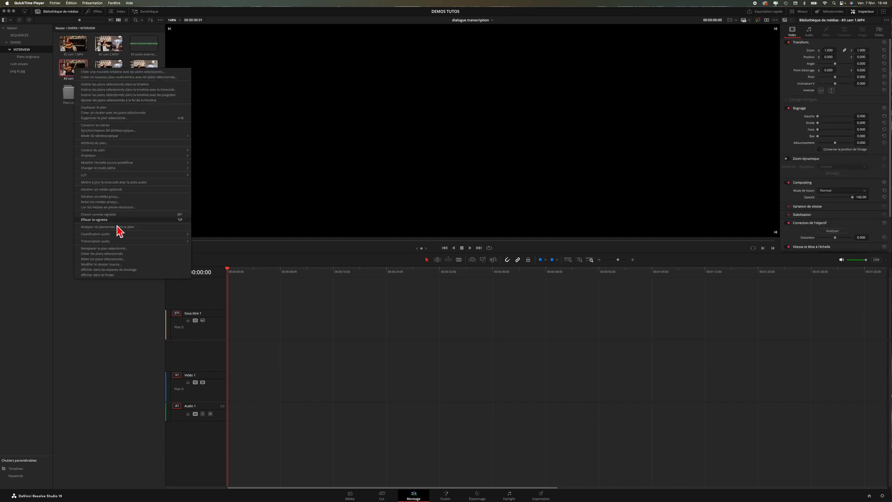
mouse_move(122, 243)
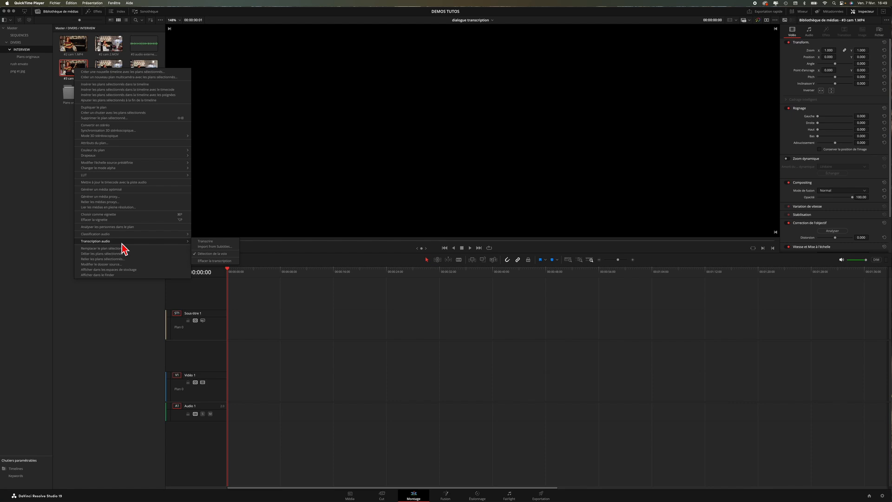
click(214, 241)
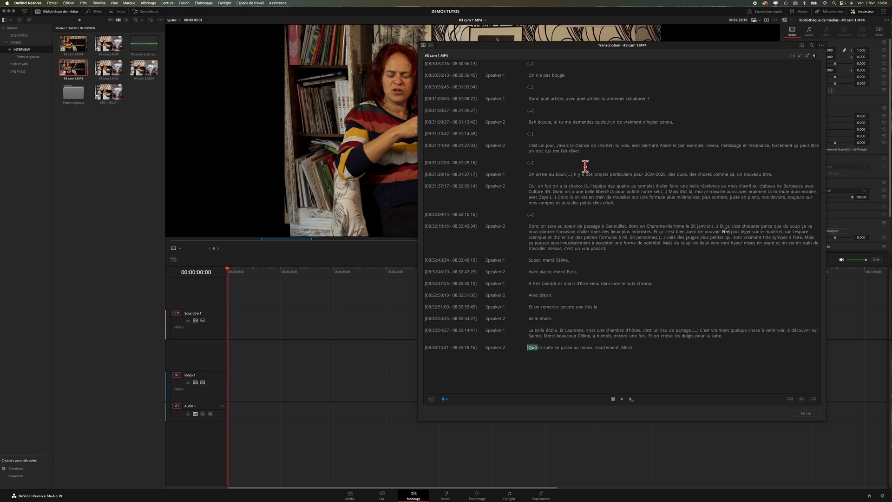
click(809, 414)
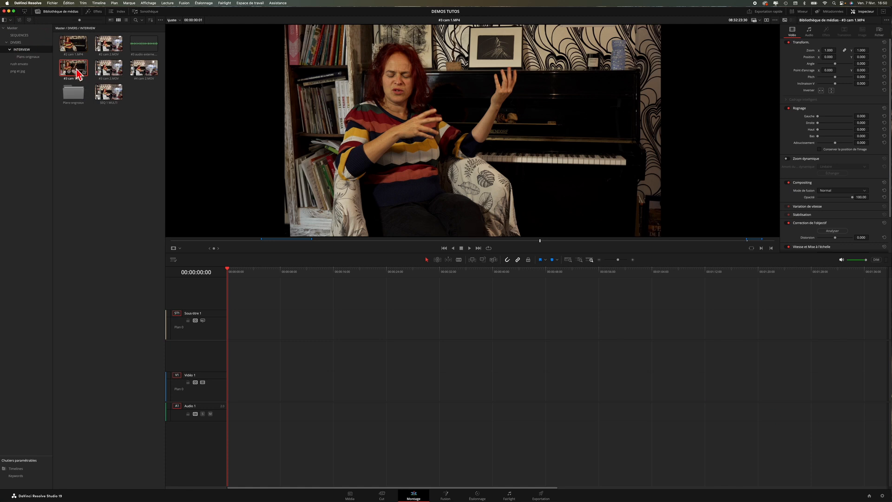
Step: Reopen the transcription of #3 cam 1.MP4 and display it with larger text on a white background
click(29, 20)
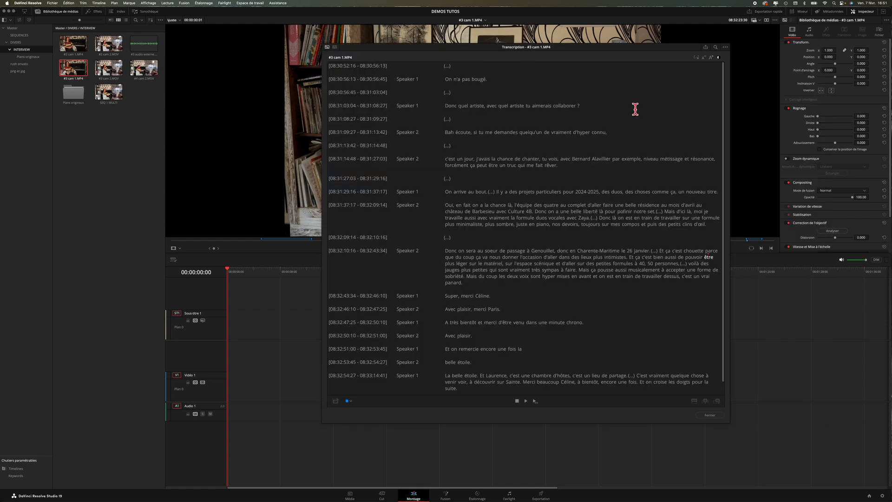
click(711, 58)
click(712, 58)
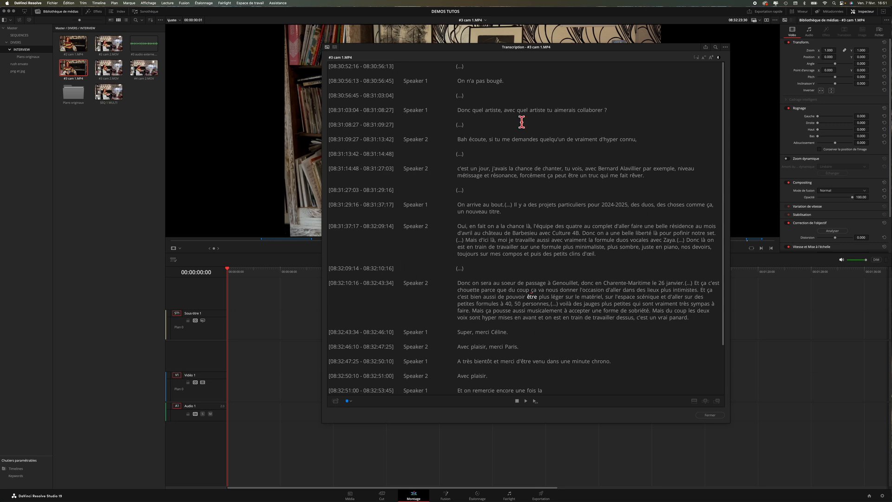
click(719, 58)
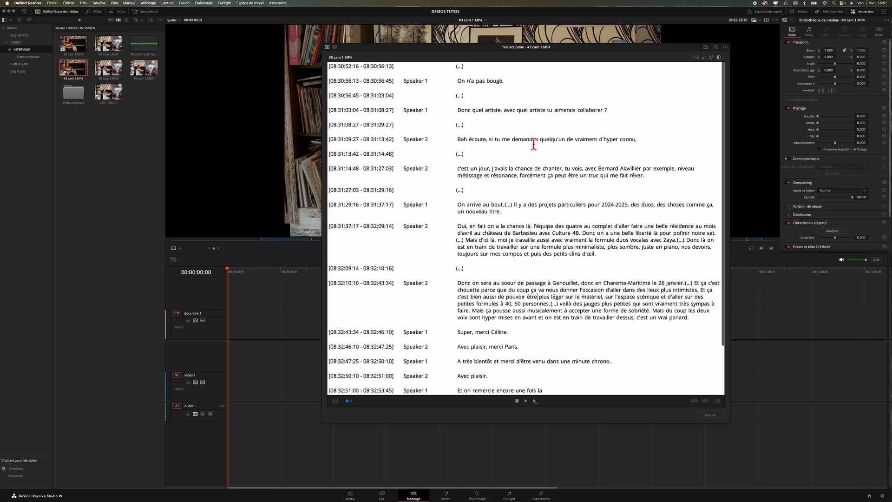
Step: Highlight the silent passages marked (...) throughout the transcript
click(697, 58)
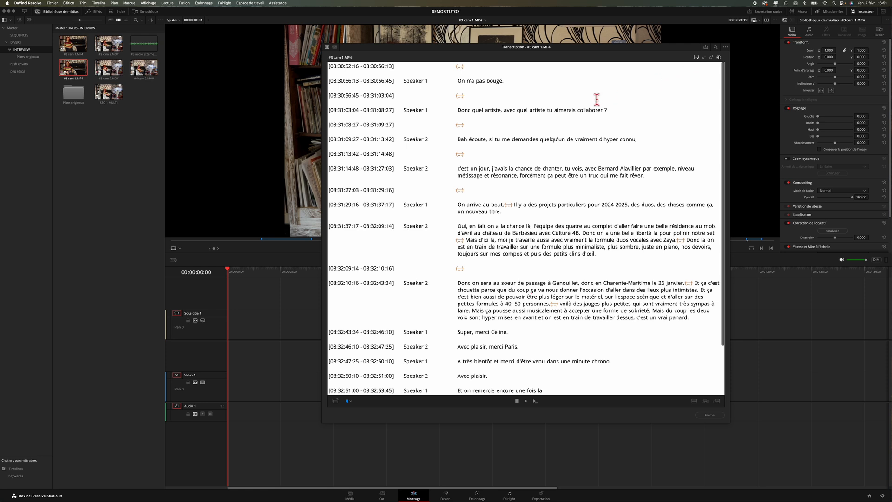
click(697, 58)
click(697, 59)
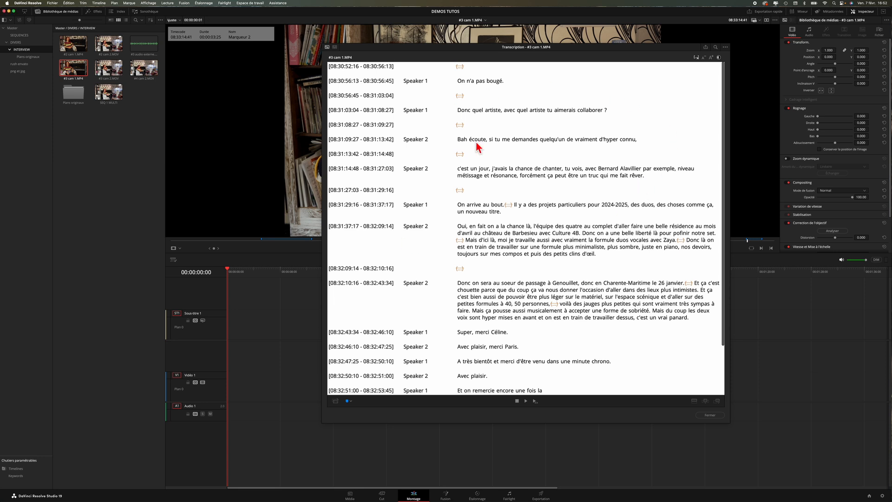
Step: Inspect the transcript's text-file export and the Export Subtitles settings, leaving both without exporting
click(706, 48)
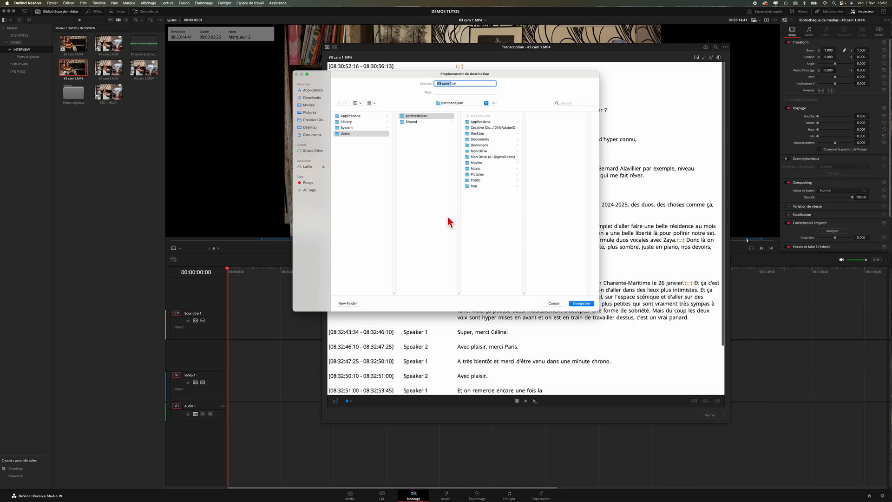
click(554, 305)
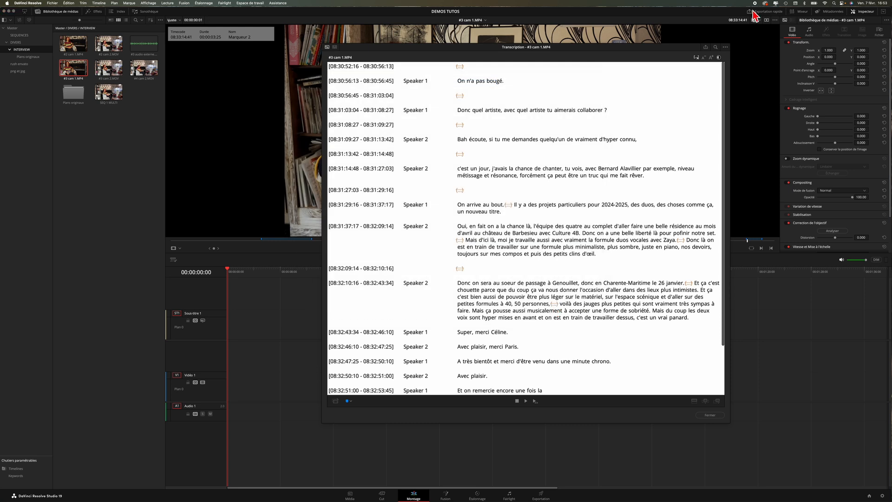
click(726, 47)
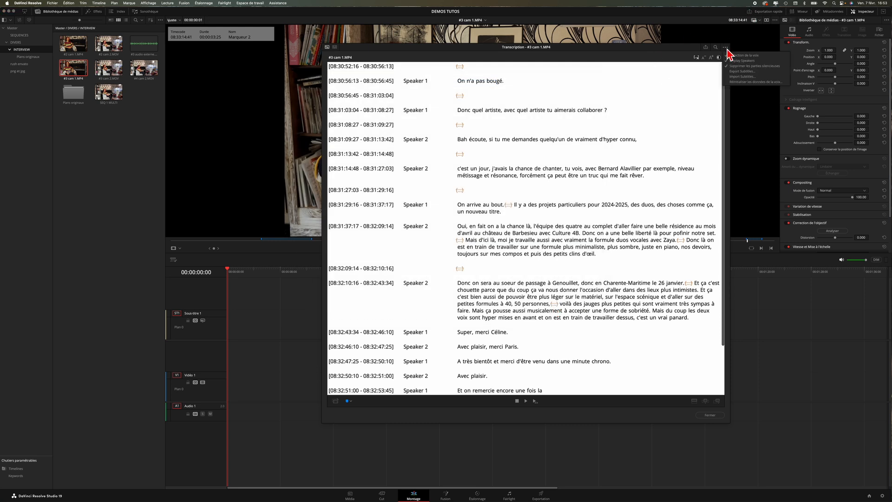
click(742, 71)
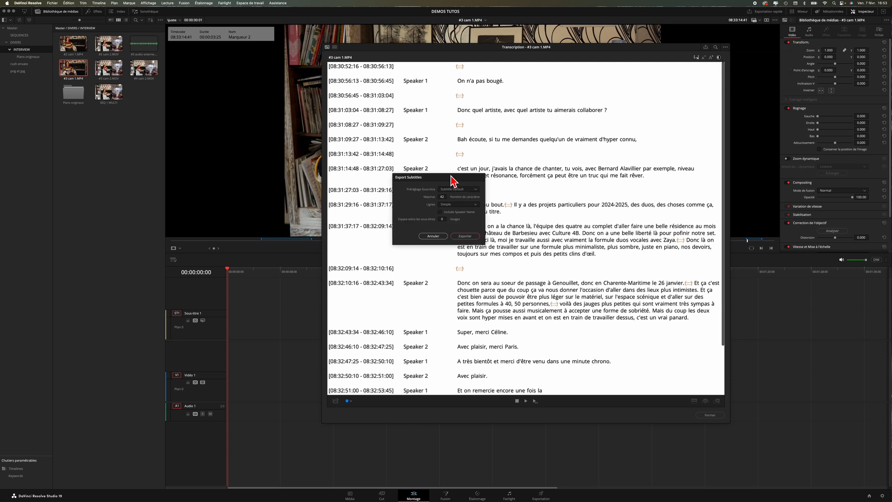
click(439, 236)
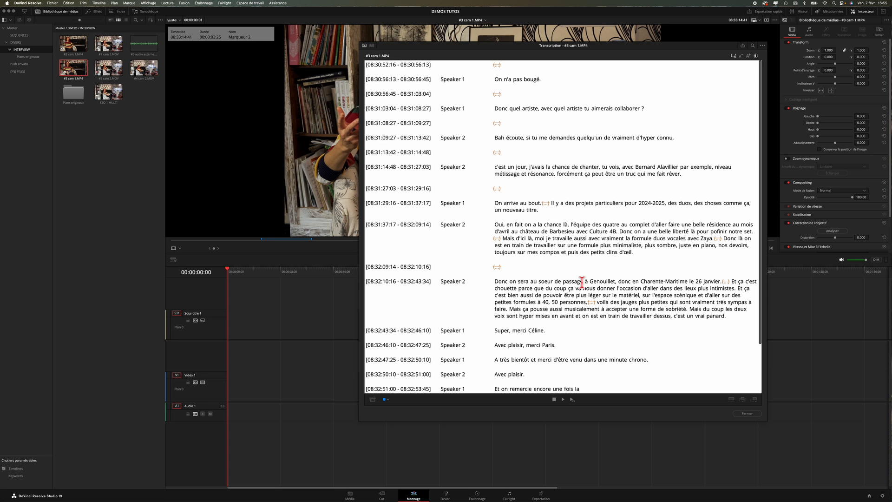
Step: Correct the phrase "au soeur de" to "aux oiseaux de" in the transcript segment starting at 08:32:10:16
drag(560, 281, 534, 282)
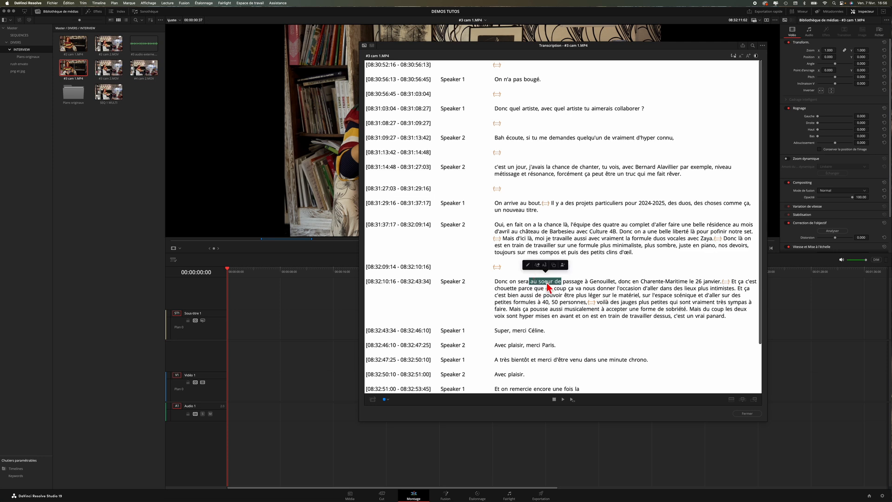
click(528, 265)
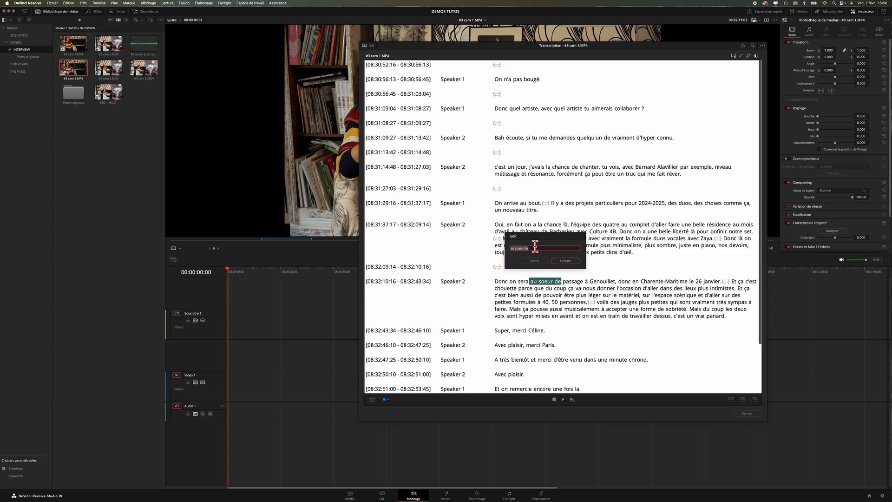
text(aux oiseaux de)
click(565, 260)
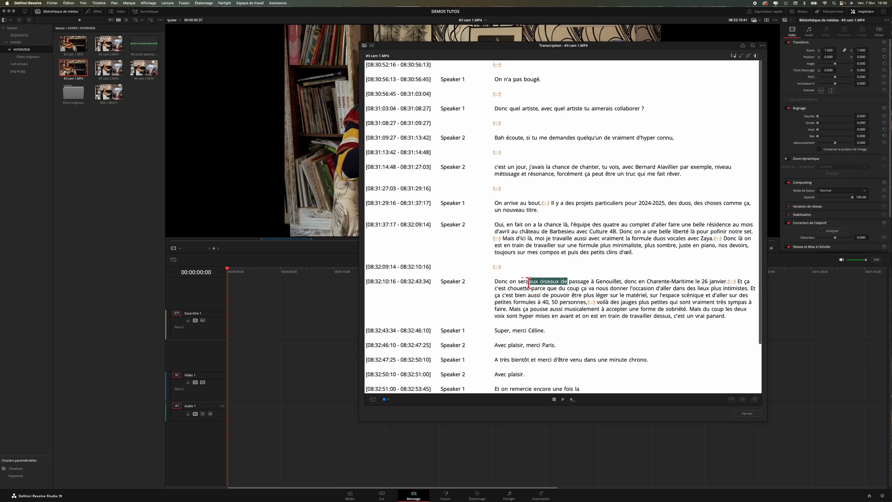
Step: Insert the missing space before "aux oiseaux de" in the corrected transcript sentence and deselect the phrase
click(506, 287)
click(532, 271)
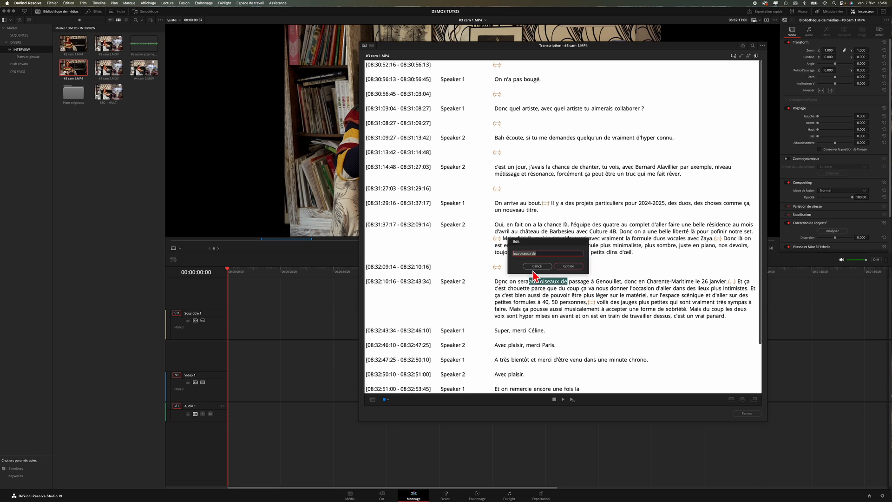
click(541, 254)
click(568, 266)
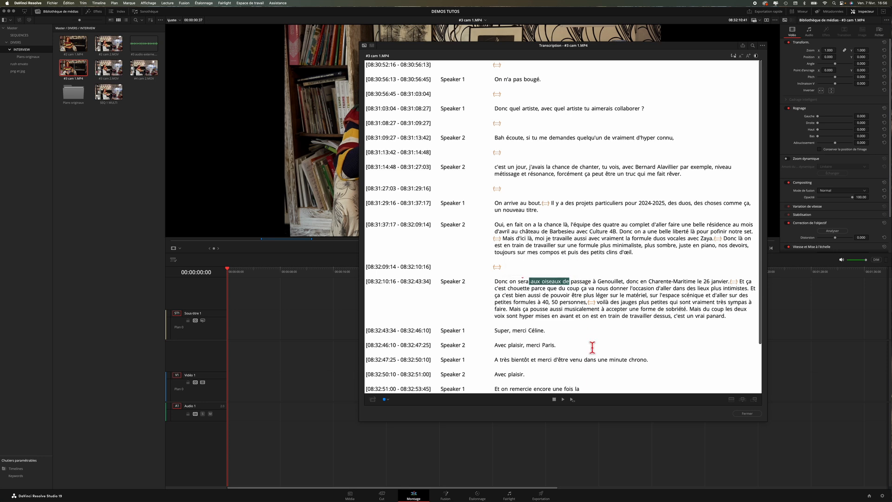
click(550, 327)
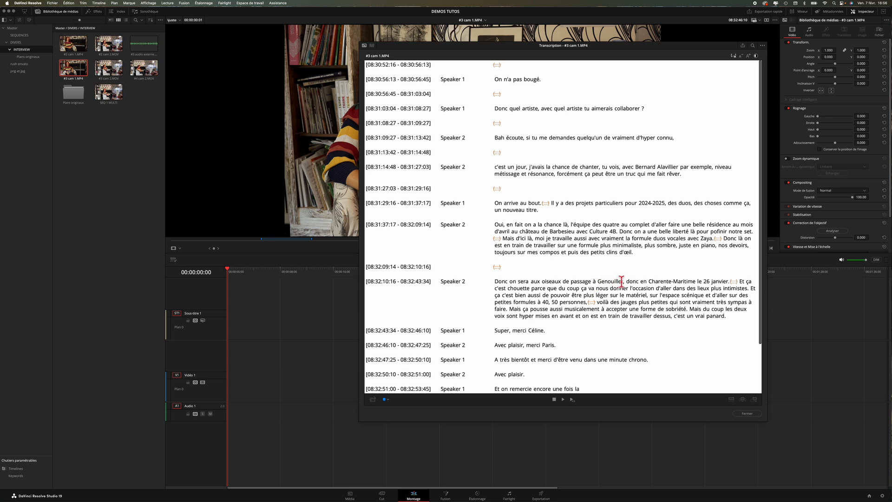
Step: Play back the passage "Donc on sera aux oiseaux de passage à Genouillet", then select "donc en" and "Super" to locate them in the clip
drag(624, 282, 494, 287)
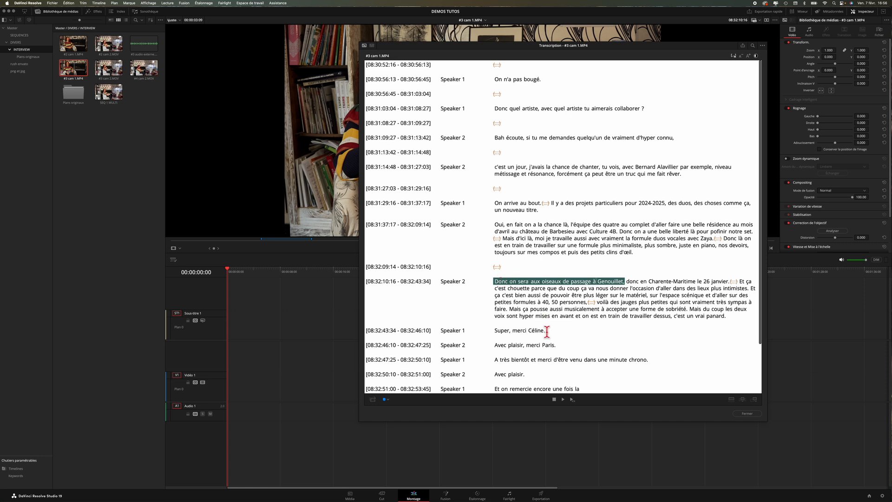
click(572, 399)
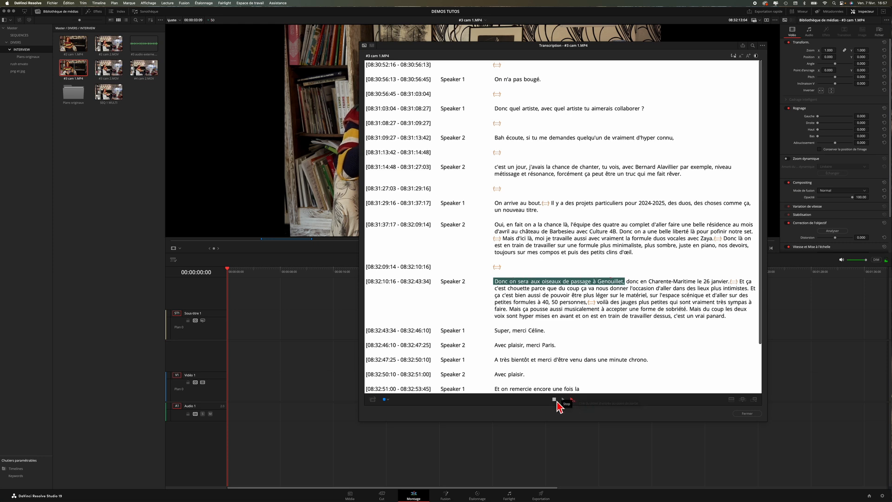
click(555, 400)
drag(646, 280, 625, 275)
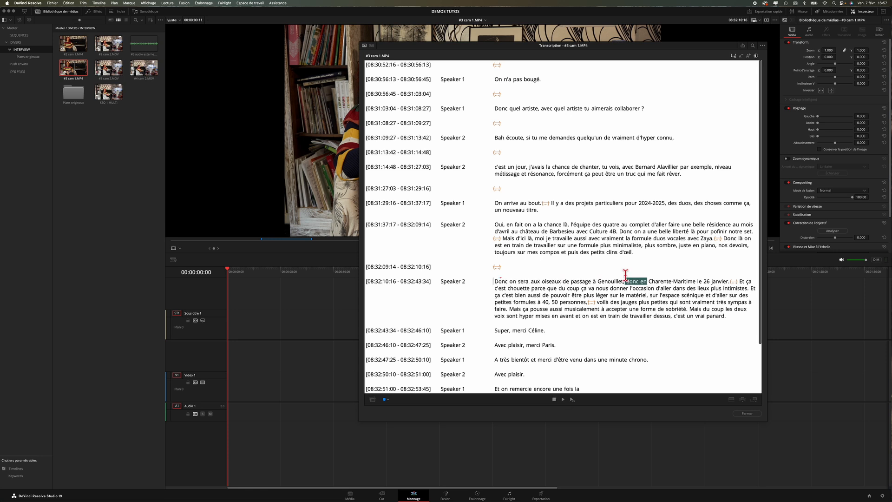
double_click(507, 331)
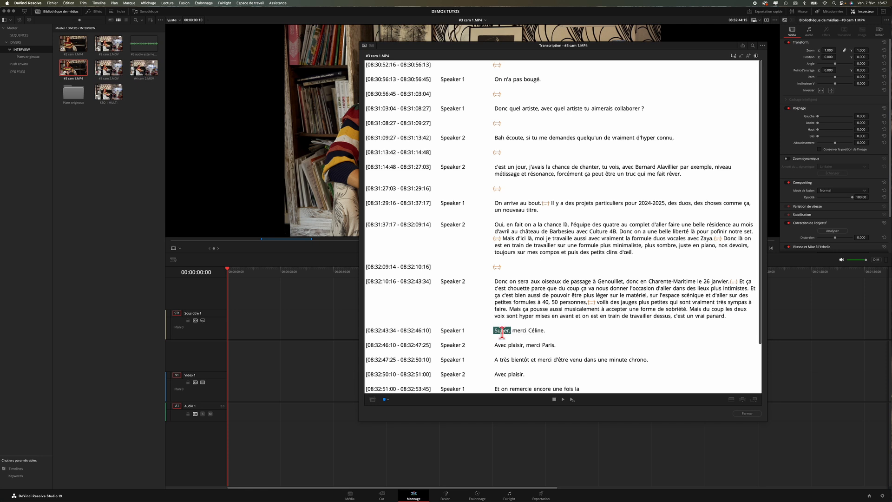
mouse_move(504, 336)
Step: Search the transcript for "donc" and restrict the matching to Full Word
click(753, 46)
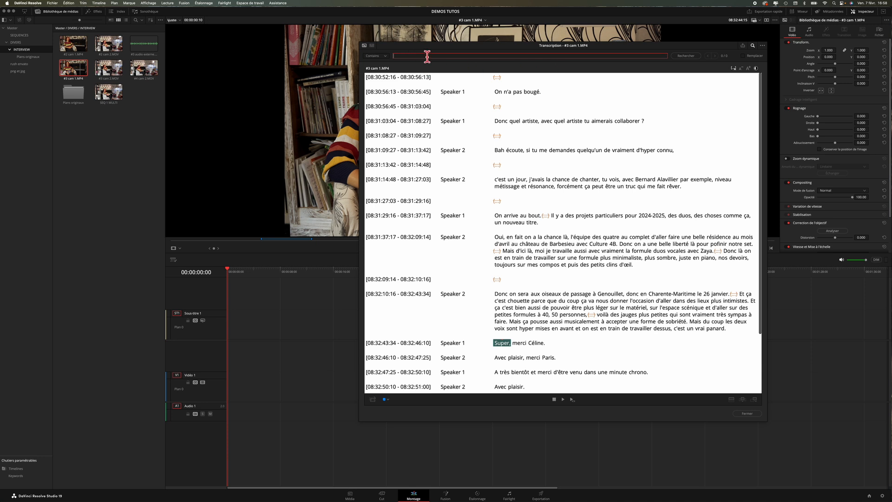
text(donc)
click(679, 57)
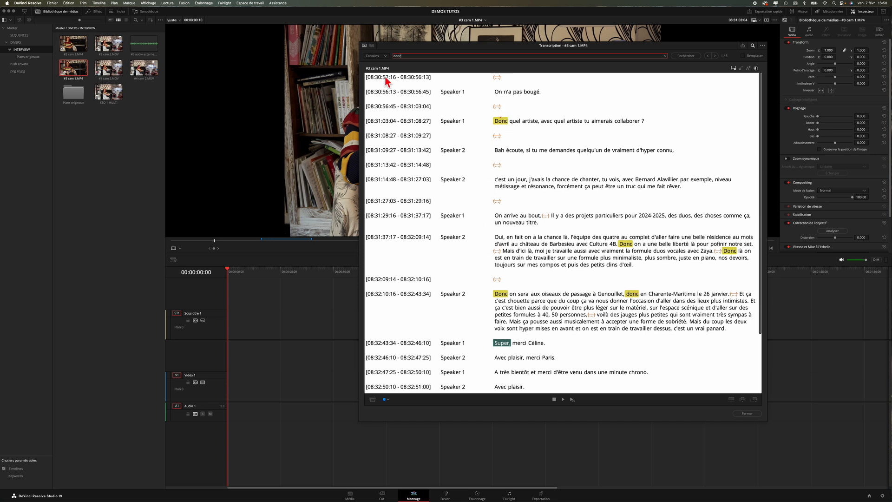
click(385, 57)
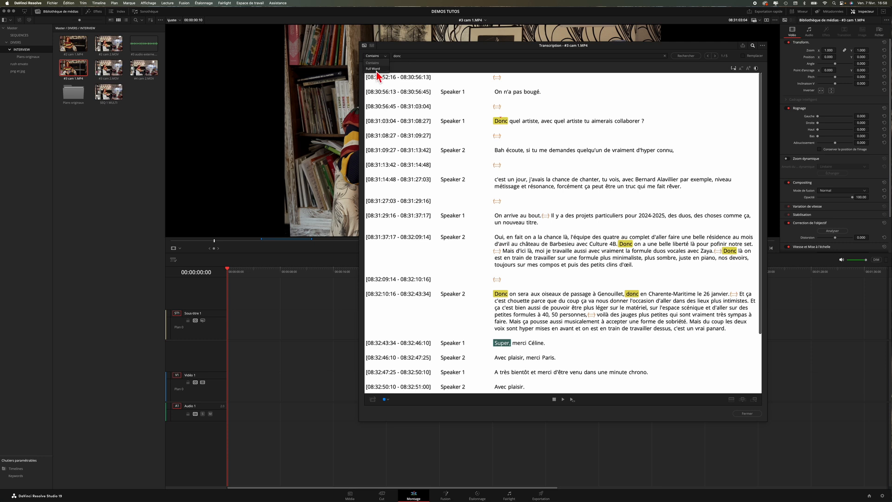
click(375, 68)
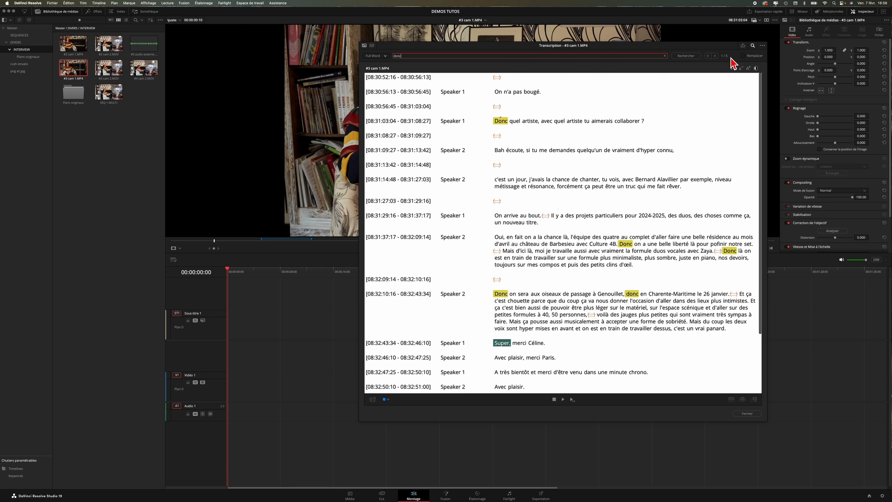
Step: Replace every occurrence of "donc" with "et" in the transcript
click(754, 57)
click(446, 64)
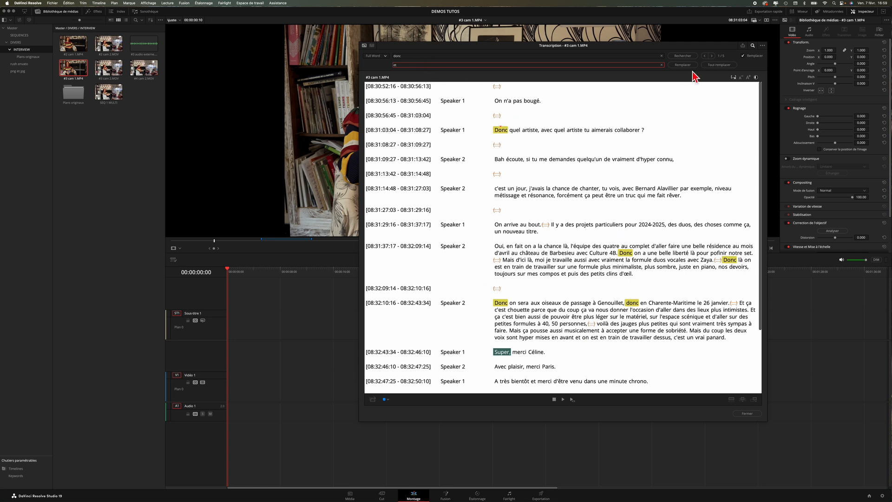
click(506, 130)
triple_click(497, 129)
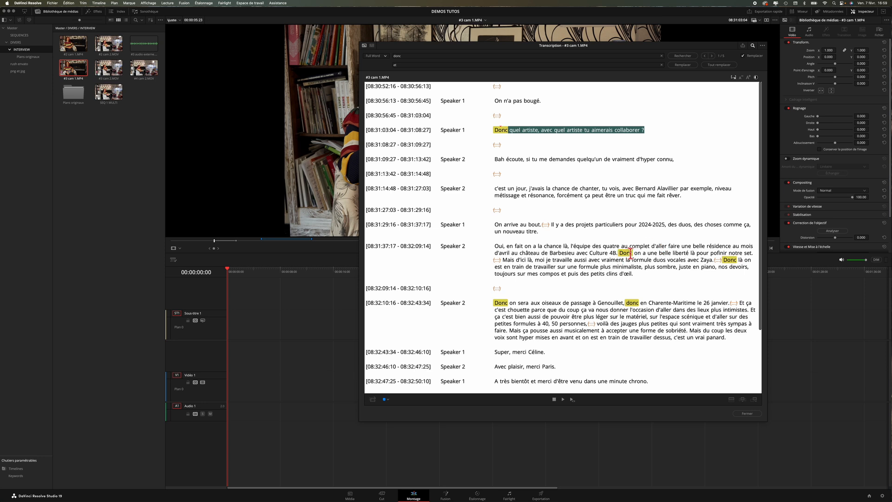
click(630, 253)
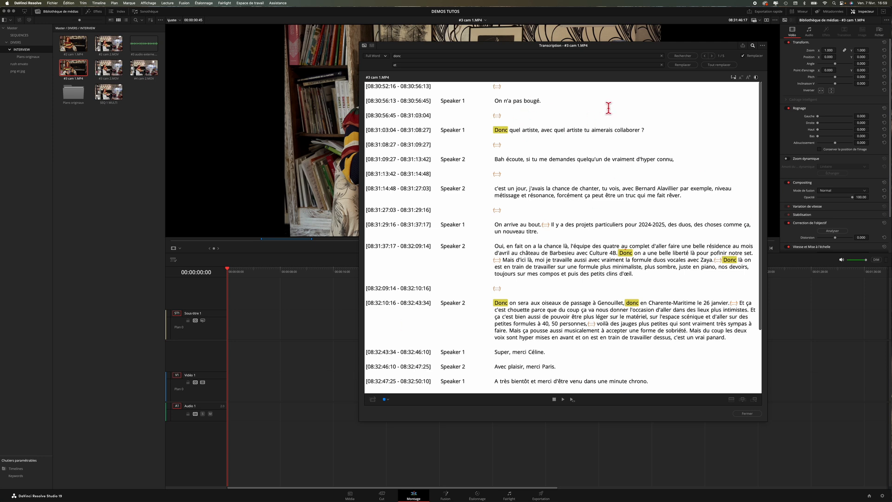
click(722, 66)
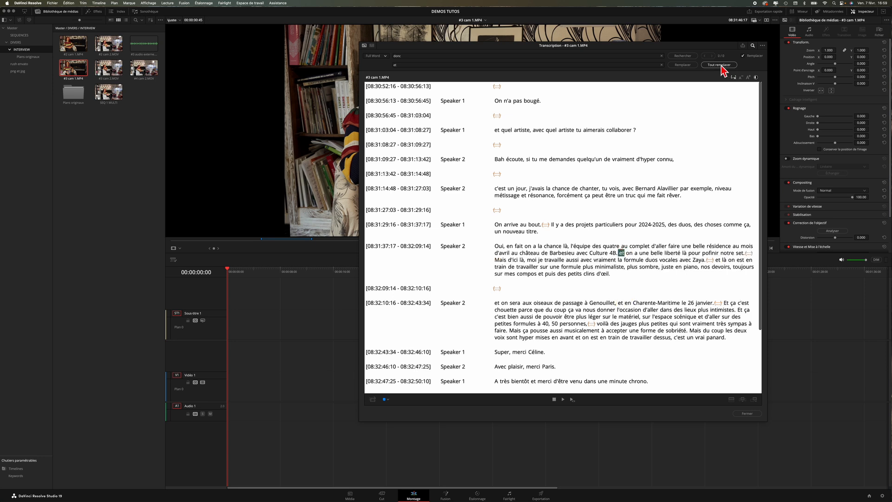
Step: Undo the replacement of "donc" with "et" and turn off the replace option
key(super+z)
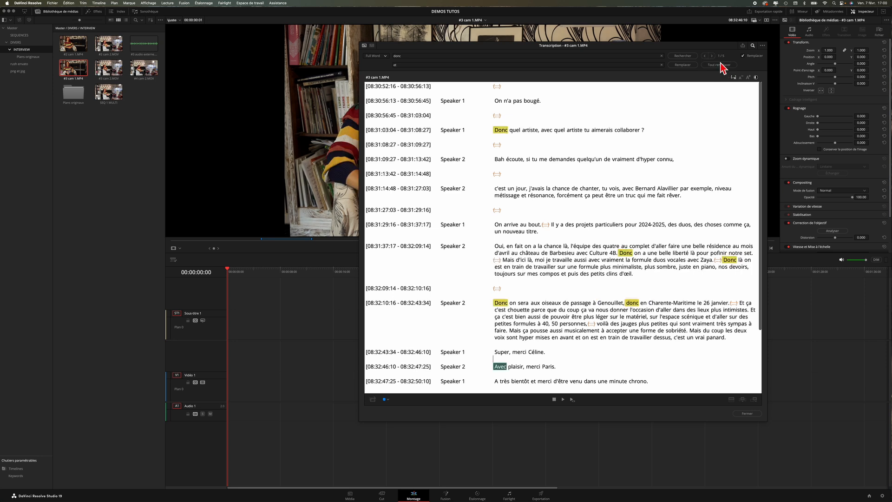
click(743, 56)
click(567, 348)
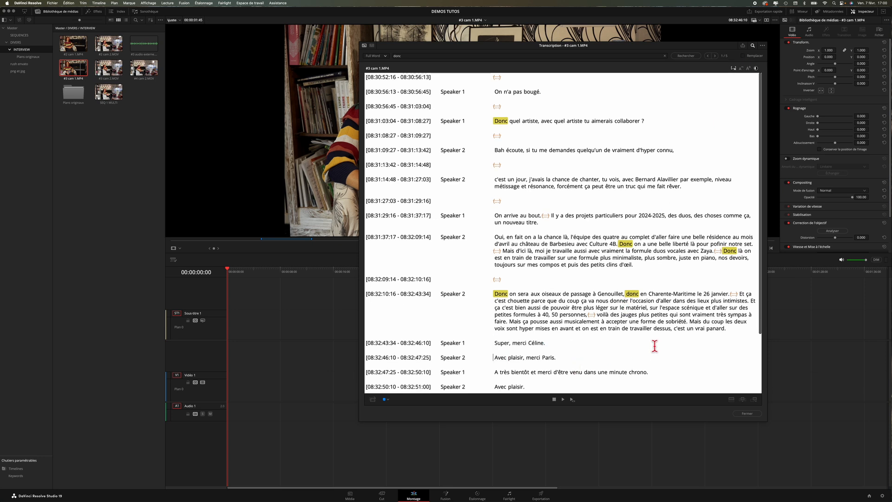
Step: Clear the search term "donc" from the transcript search
click(693, 356)
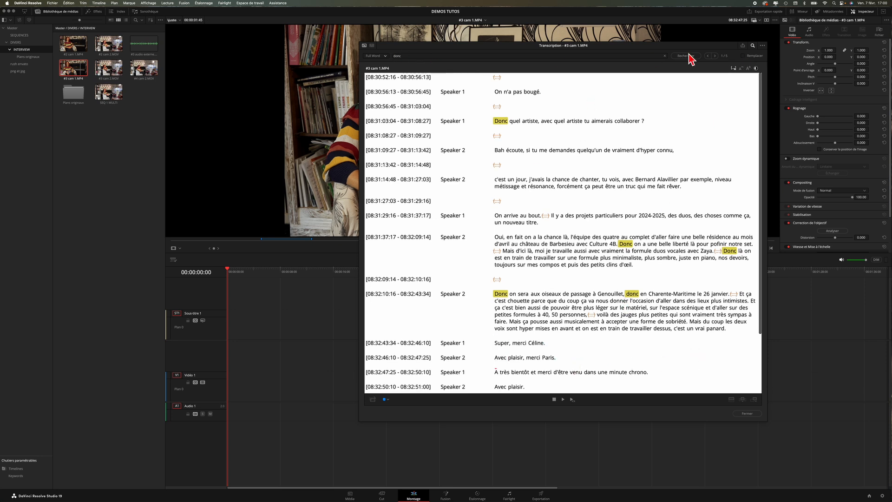
click(665, 56)
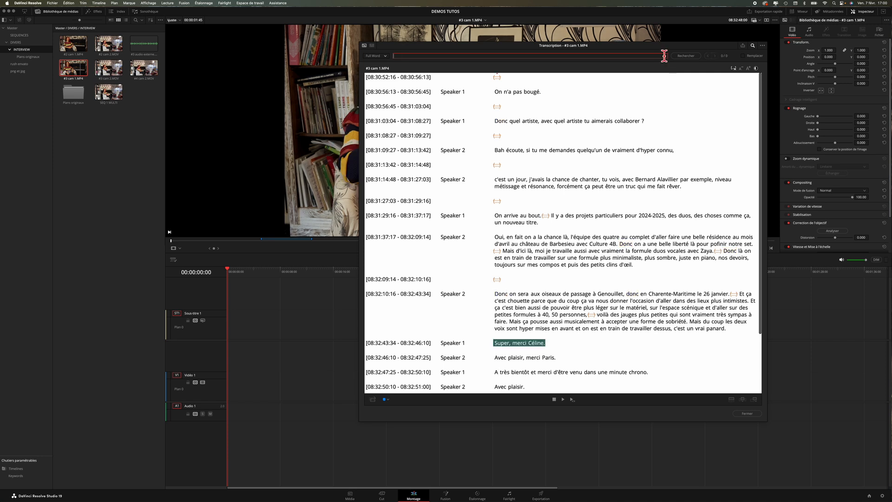
click(618, 344)
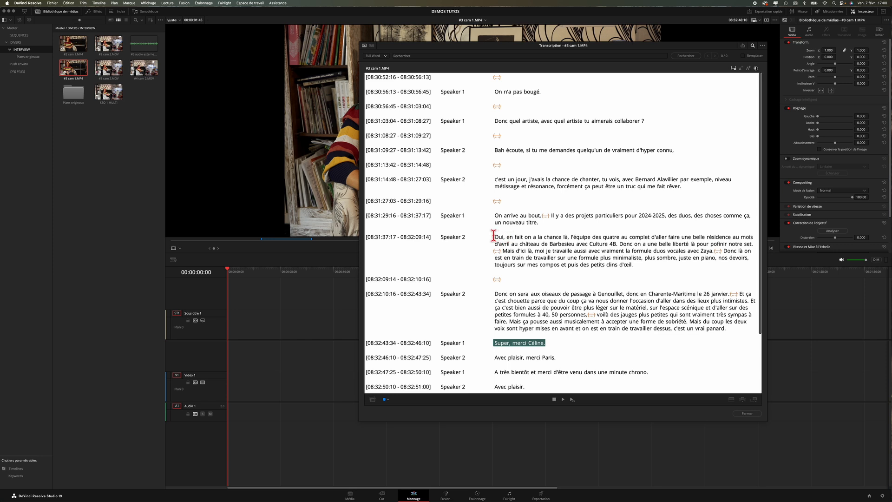
Step: Append the passage beginning "Oui, en fait on a la chance là" to the timeline and shorten the transcript window to expose the clips
drag(494, 236, 698, 265)
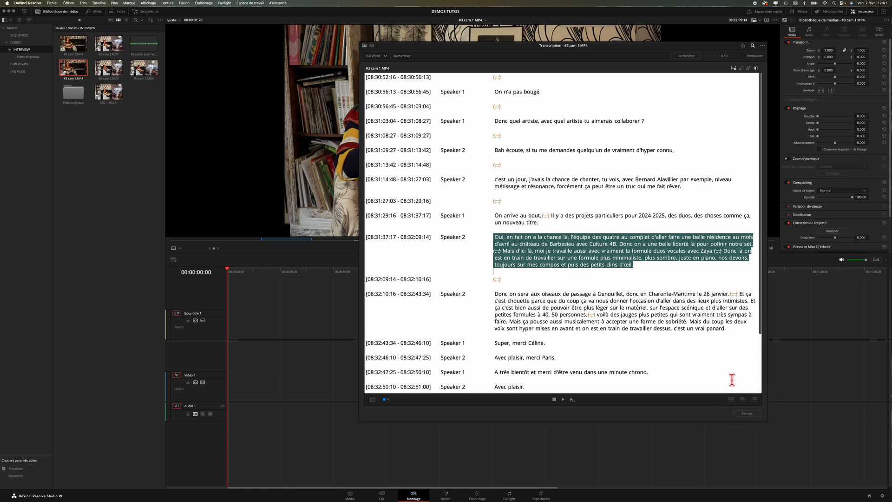
click(754, 399)
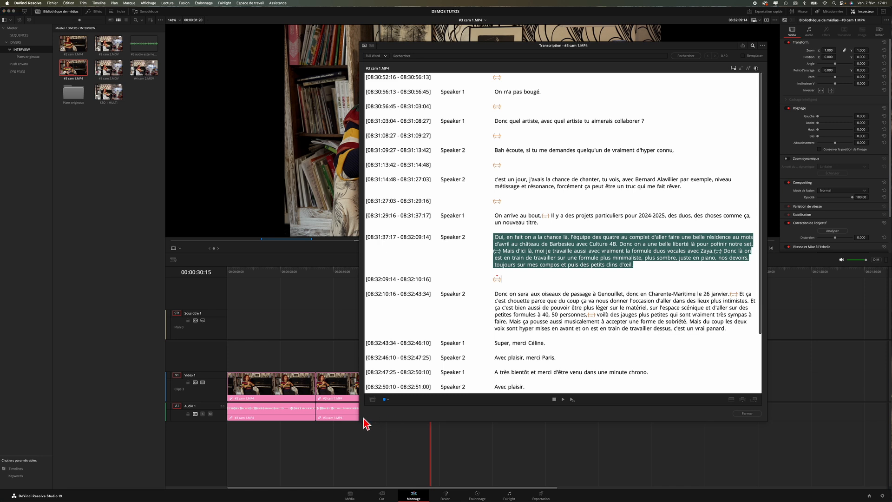
drag(365, 421, 444, 342)
scroll(534, 243, down, 5)
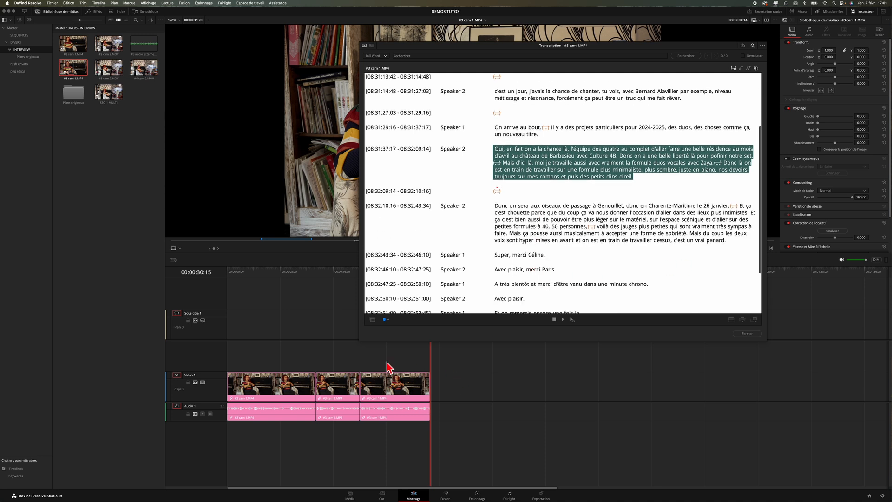
Step: Append the whole passage beginning "Donc on sera aux oiseaux de passage" to the end of the timeline
click(673, 260)
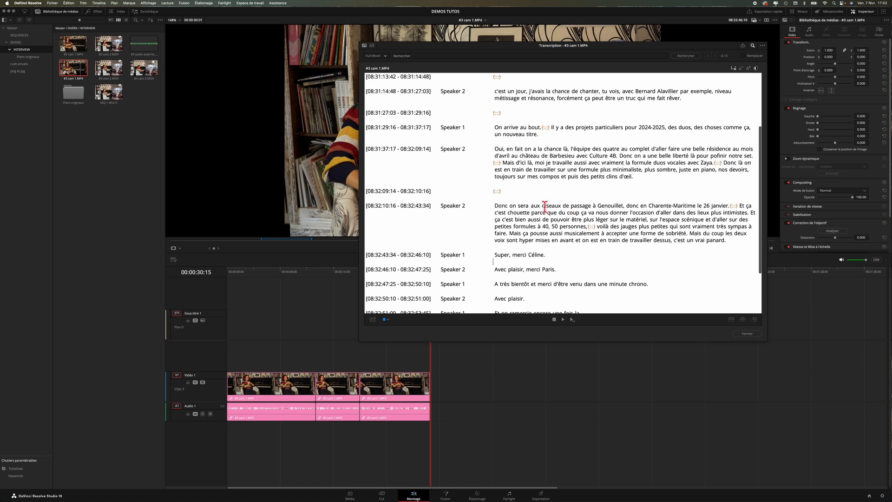
drag(493, 206, 738, 238)
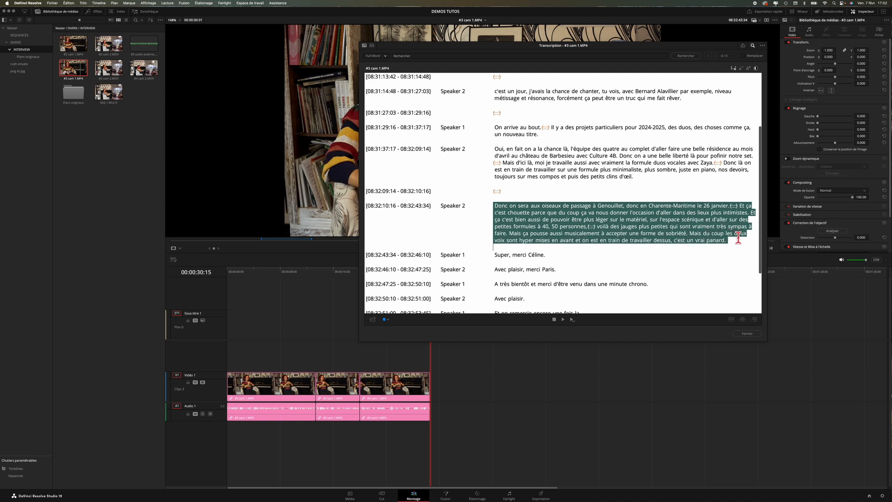
click(755, 320)
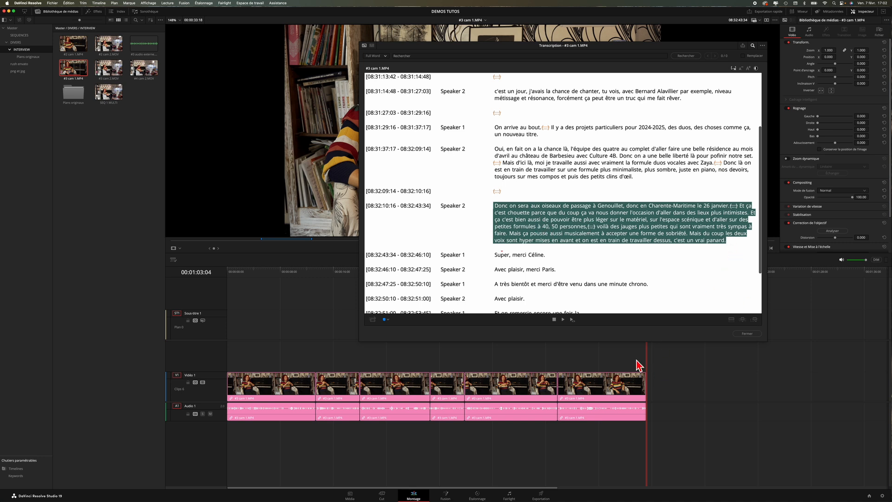
Step: Insert the selected passage at about 22 s in the timeline, and place it again at 31 s on a track above
drag(490, 45, 200, 20)
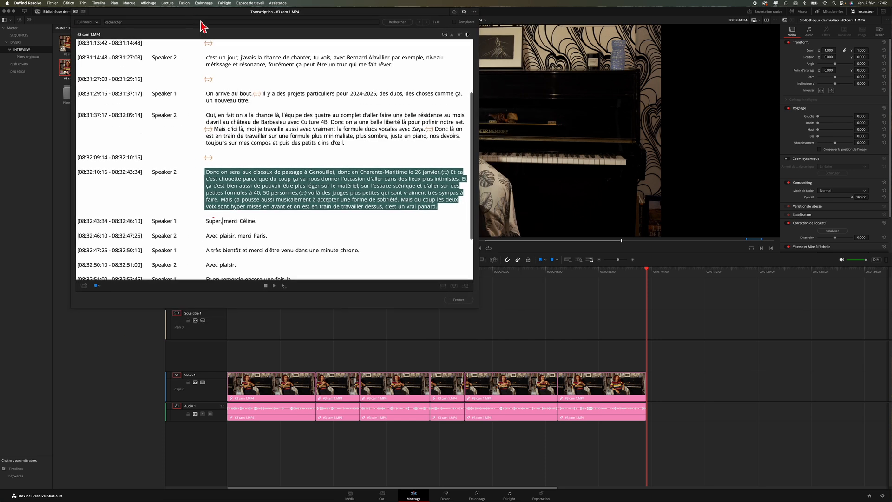
drag(649, 274, 374, 324)
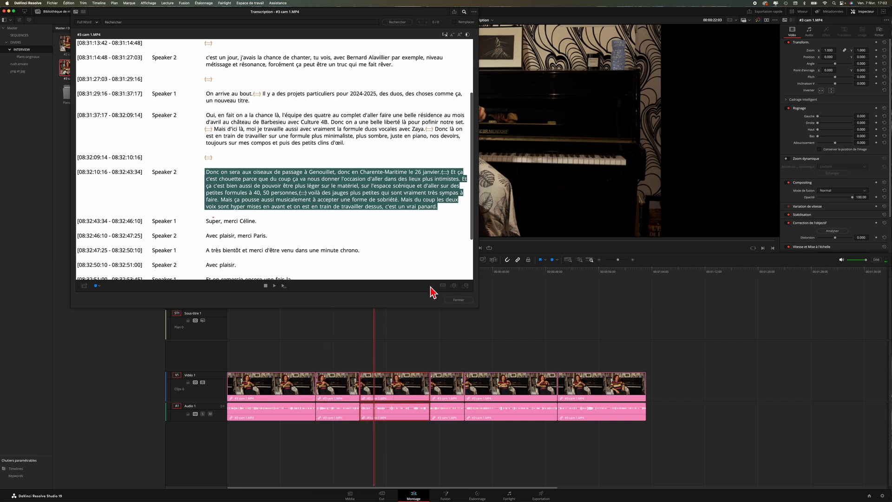
click(453, 286)
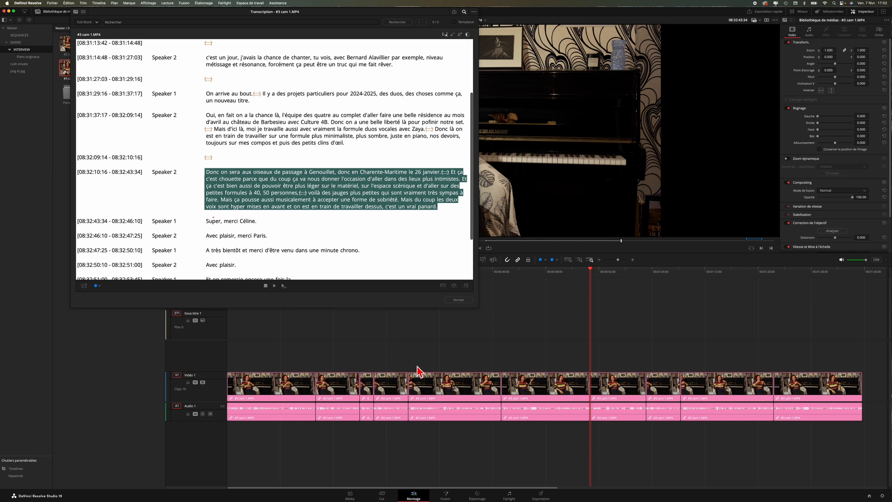
drag(593, 273, 433, 279)
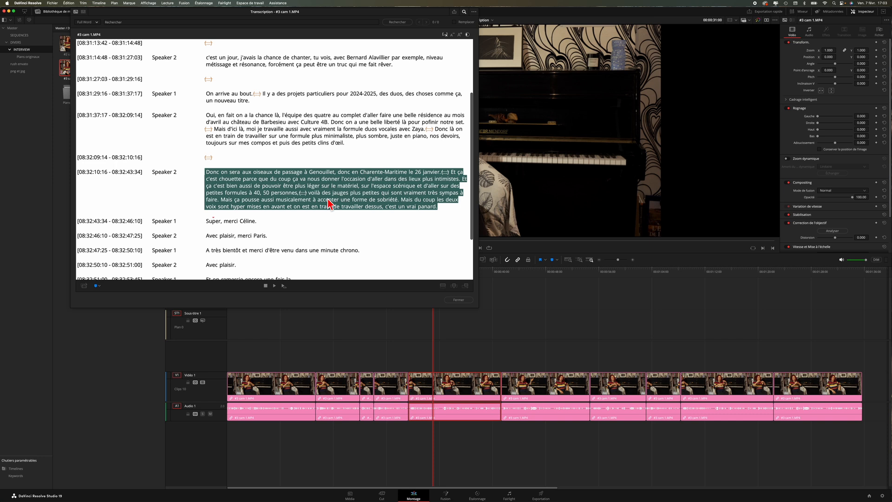
click(443, 286)
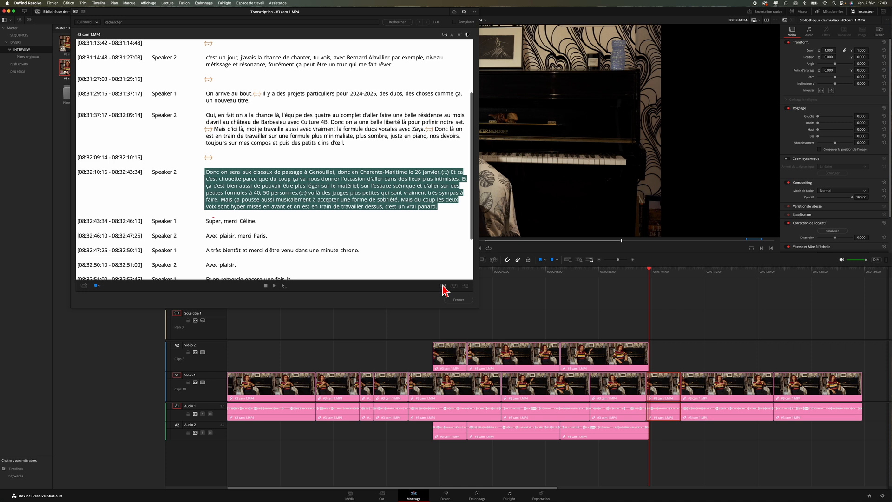
Step: Delete all clips from the timeline, then reposition and enlarge the transcript window
drag(277, 327, 844, 458)
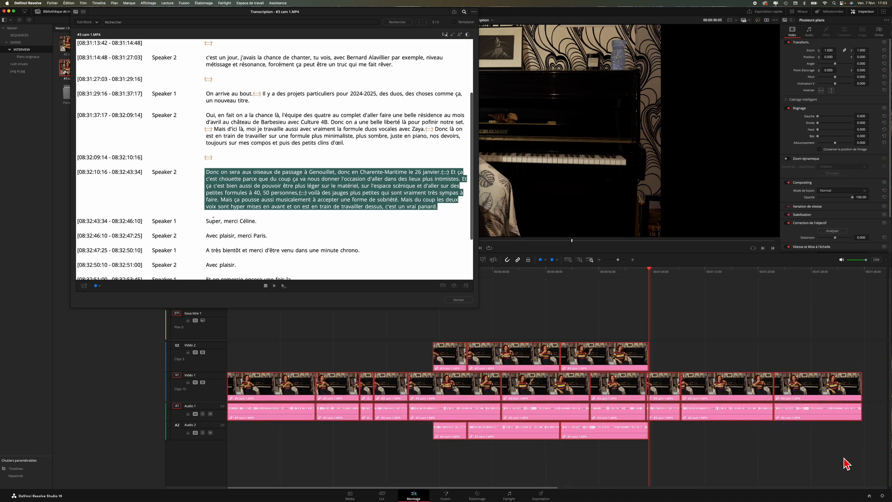
key(Delete)
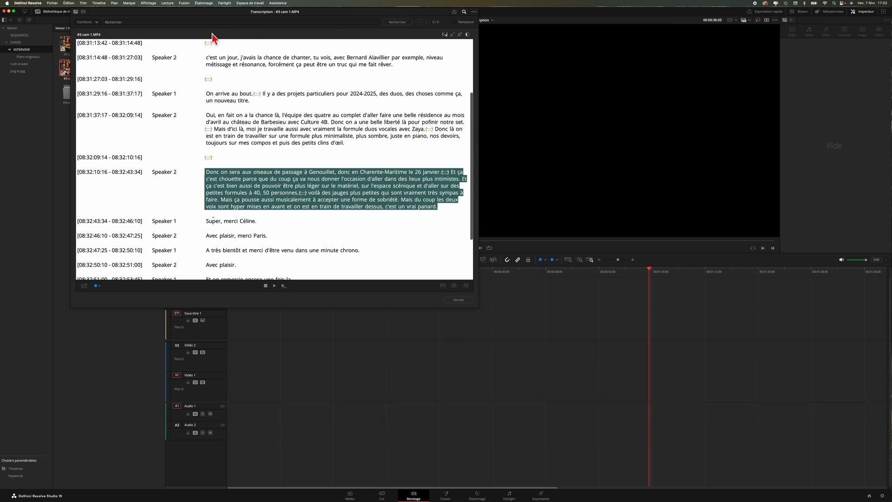
drag(198, 21, 506, 50)
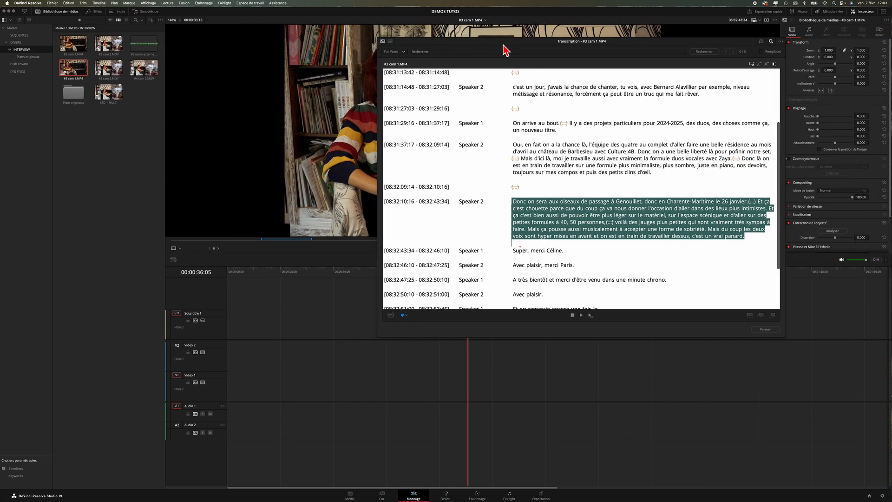
drag(786, 337, 808, 454)
Step: Strike out "Donc", "donc en Charente-Maritime le 26 janvier." with its silence, and "Mais ça pousse aussi musicalement à accepter une forme de sobriété." in the 08:32:10:16 passage
drag(513, 323, 549, 323)
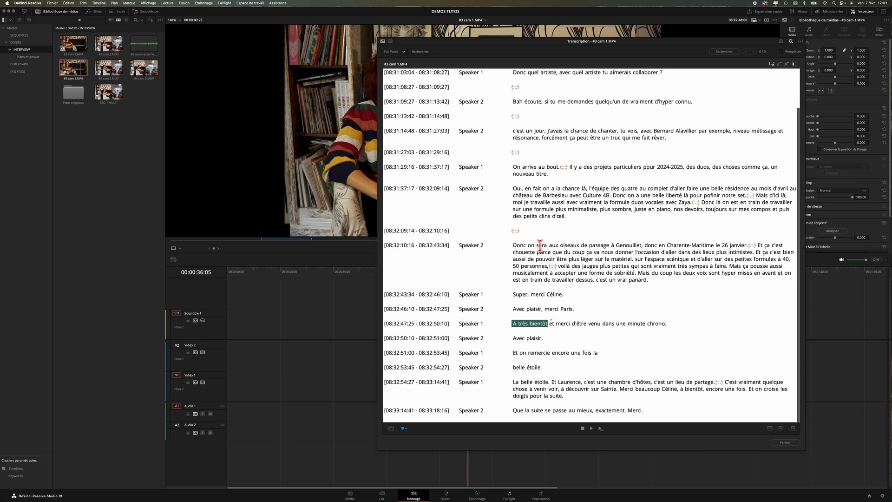
double_click(513, 245)
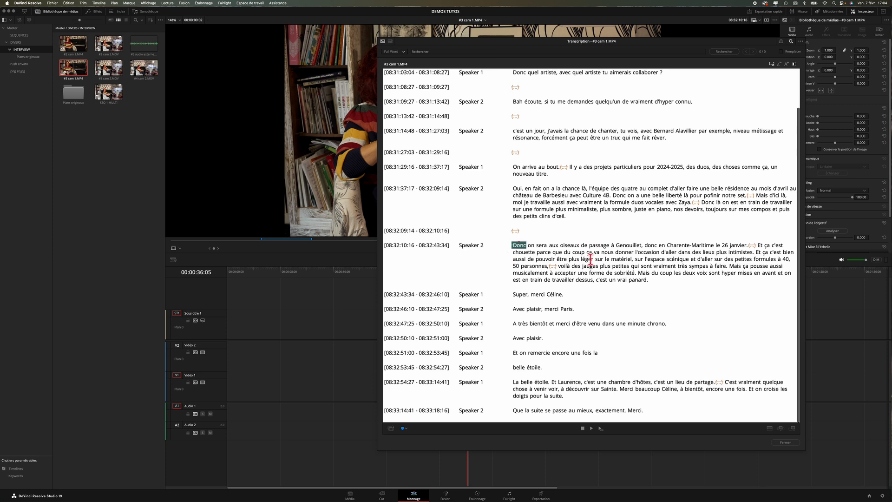
drag(644, 245, 751, 245)
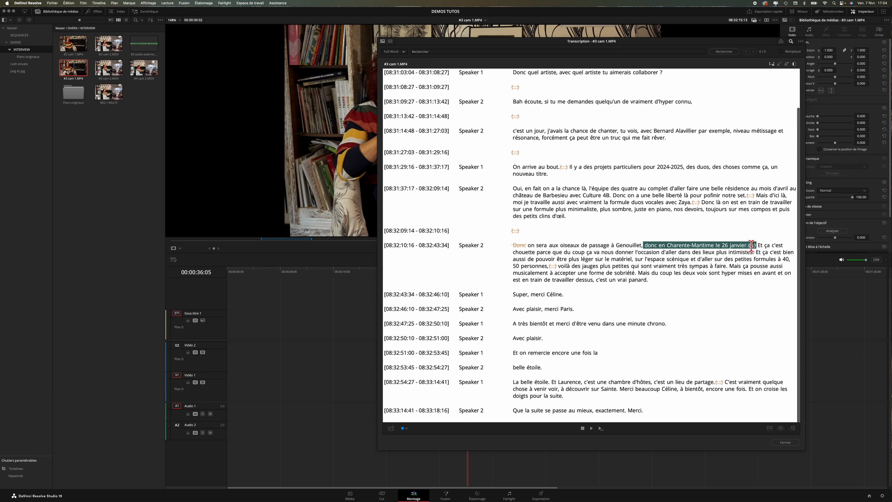
key(Delete)
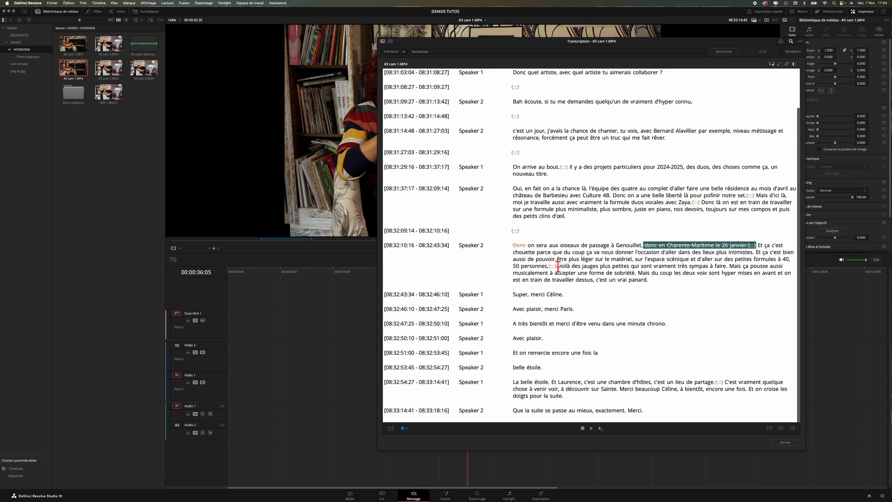
drag(728, 266, 620, 275)
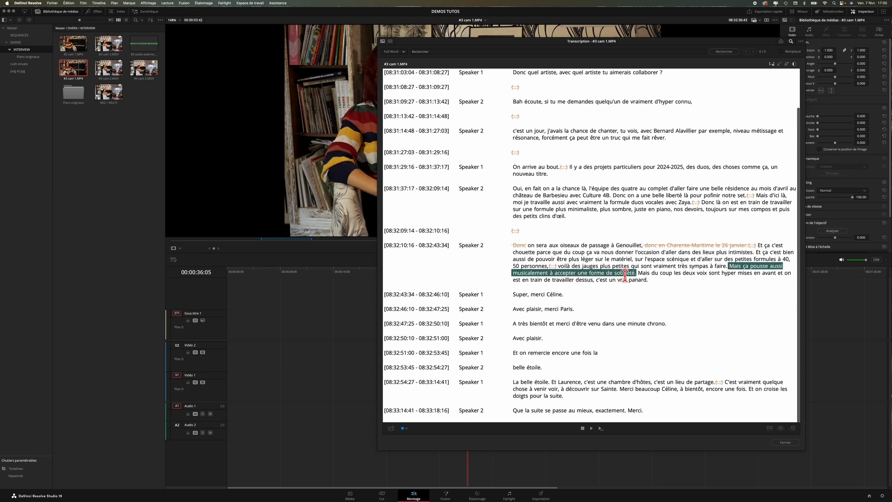
key(Delete)
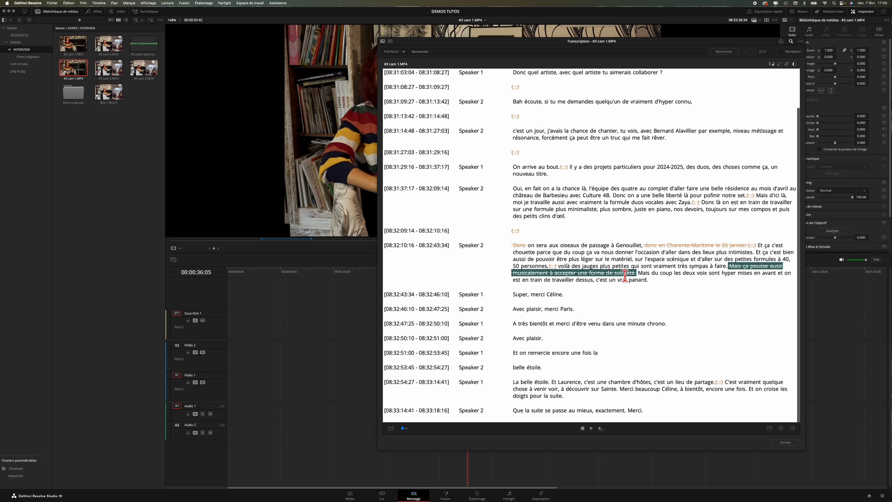
Step: Append the passage with its struck-out text to the timeline from 00:00:00:00 and return the playhead to the start
triple_click(654, 280)
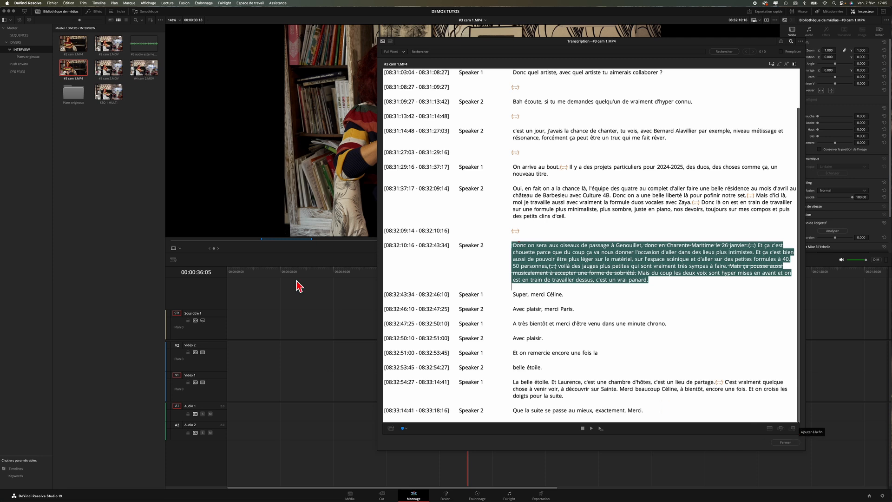
drag(238, 274, 181, 270)
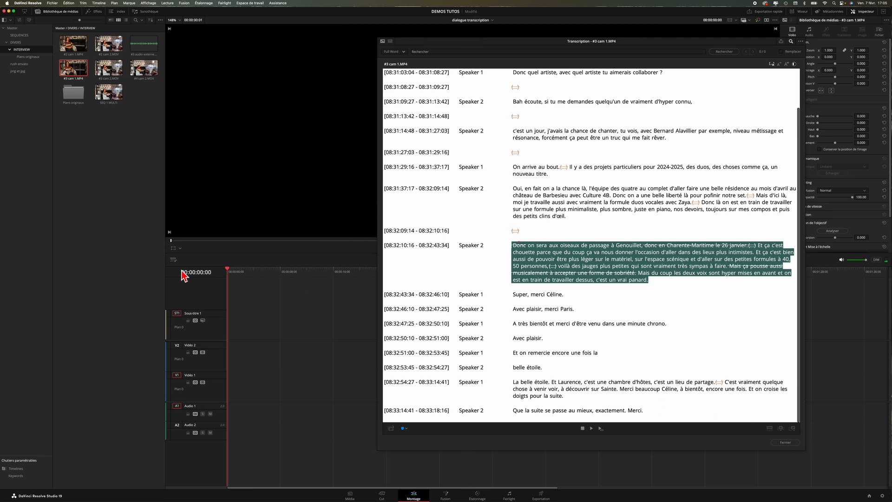
click(793, 429)
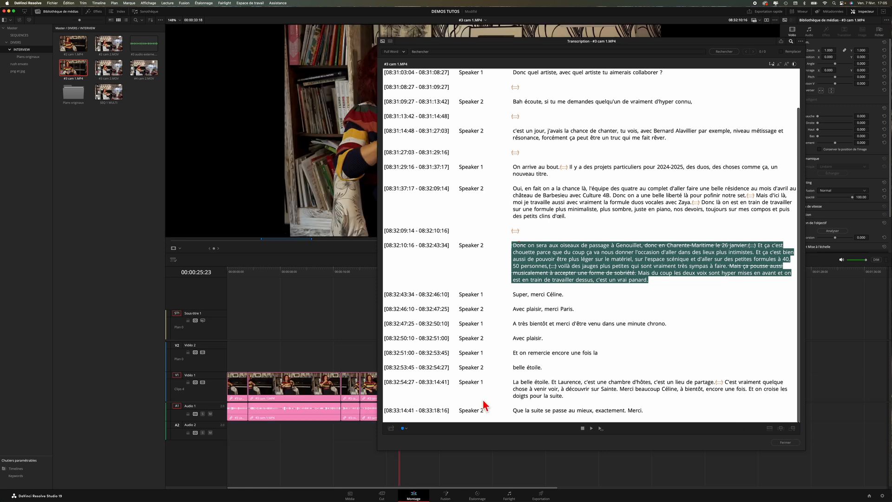
drag(454, 44, 528, 35)
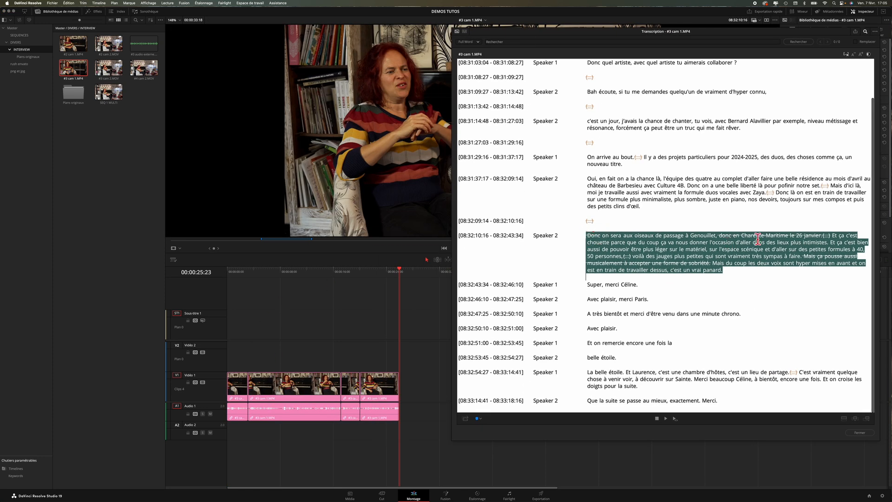
drag(402, 277, 228, 284)
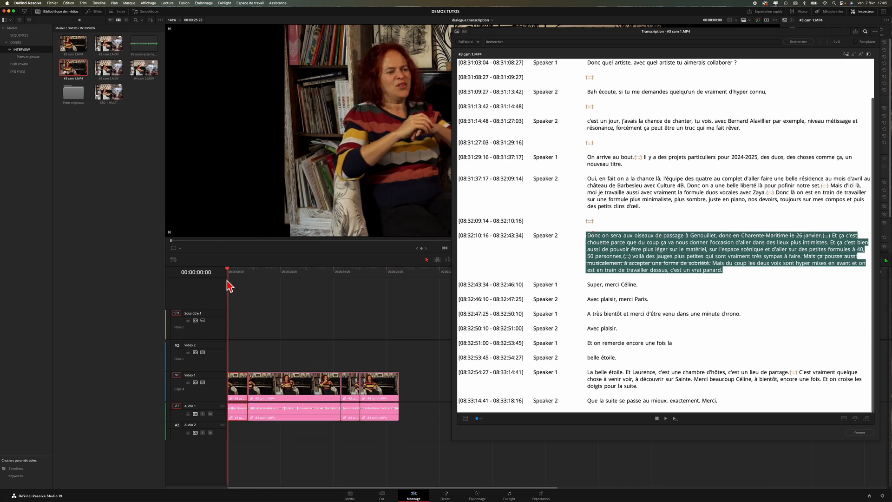
Step: Delete the appended clips from the timeline, then move and narrow the transcript window to uncover the source viewer
drag(240, 355, 418, 463)
key(Delete)
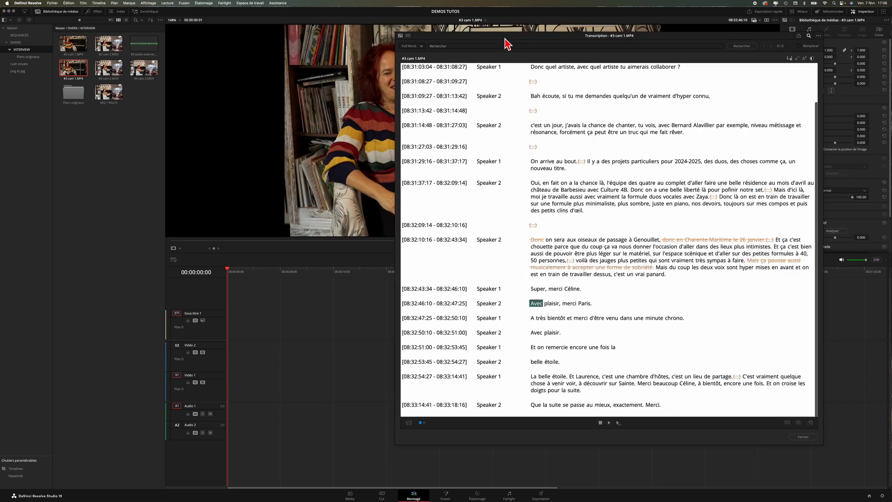
drag(505, 39, 538, 48)
drag(427, 46, 492, 48)
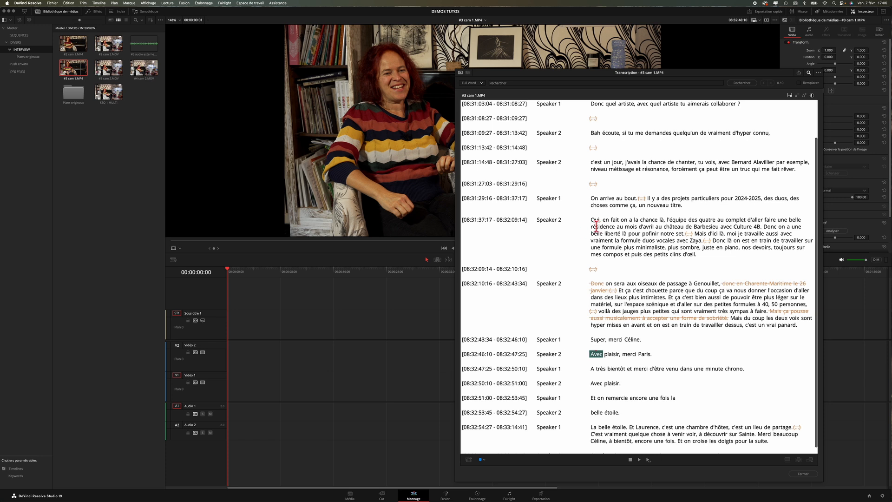
Step: Add a marker covering the passage beginning "Oui, en fait on a la chance là" and move the transcript window off the viewer's scrub bar
drag(591, 220, 736, 253)
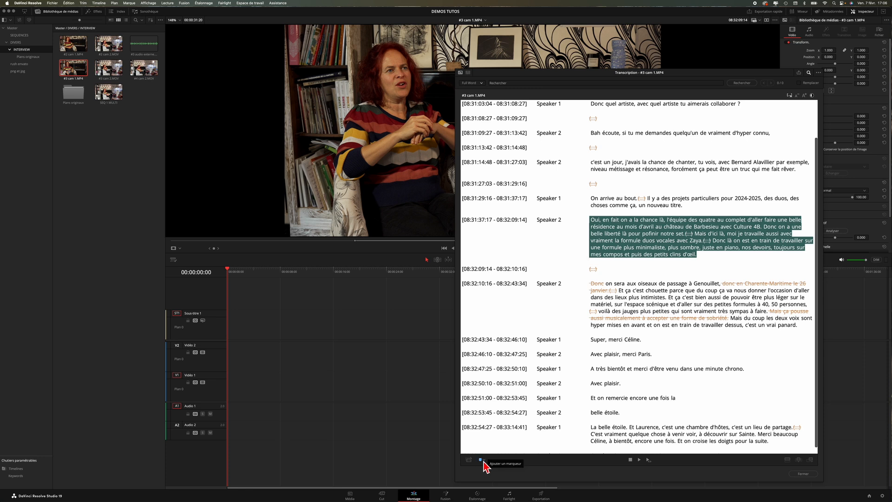
drag(533, 82, 160, 54)
scroll(283, 376, down, 1)
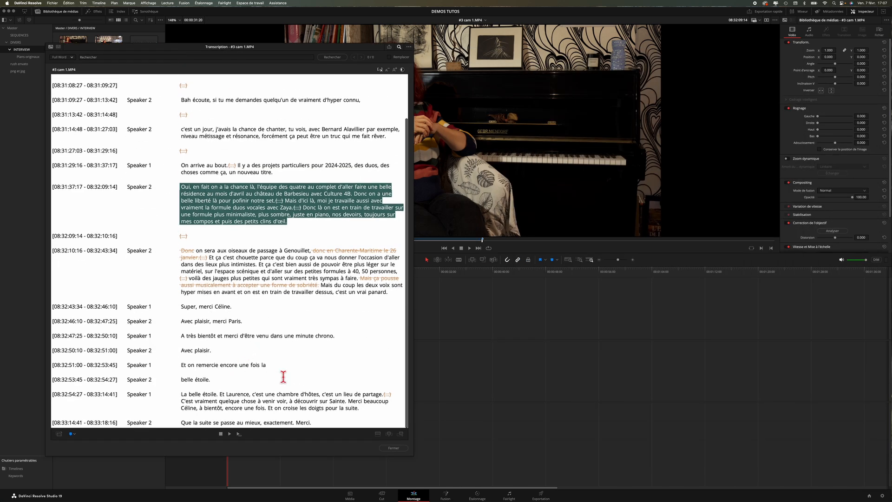
Step: Add a marker covering the passage beginning "La belle étoile" at 08:32:54:27 and move the transcript window back off the media bin
mouse_move(180, 394)
mouse_down()
mouse_move(388, 402)
mouse_move(348, 409)
mouse_move(363, 402)
mouse_move(182, 395)
mouse_up()
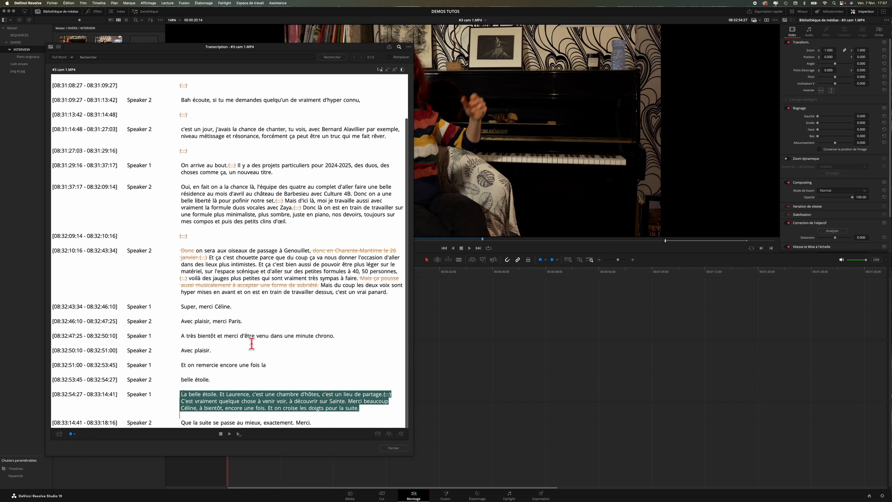
click(71, 434)
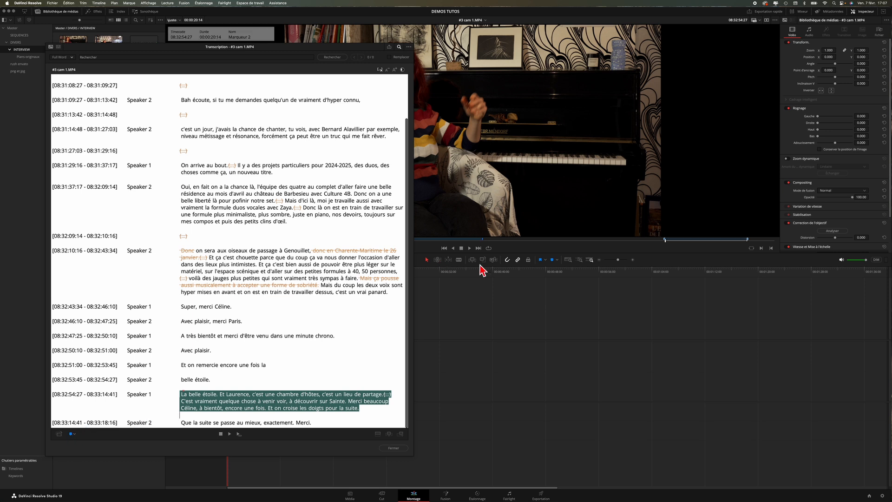
drag(155, 46, 508, 45)
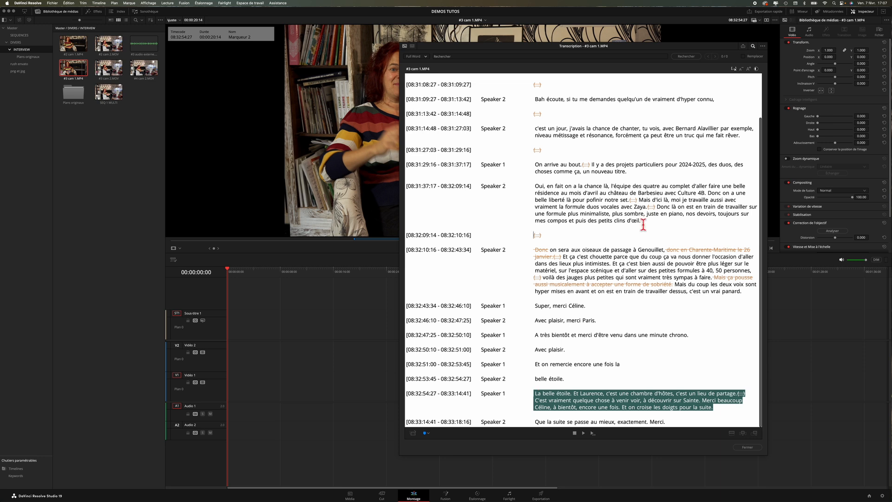
Step: Create a subclip named "#3 sous plan" from the transcript passage beginning "Oui, en fait on a la chance là"
drag(642, 221, 533, 185)
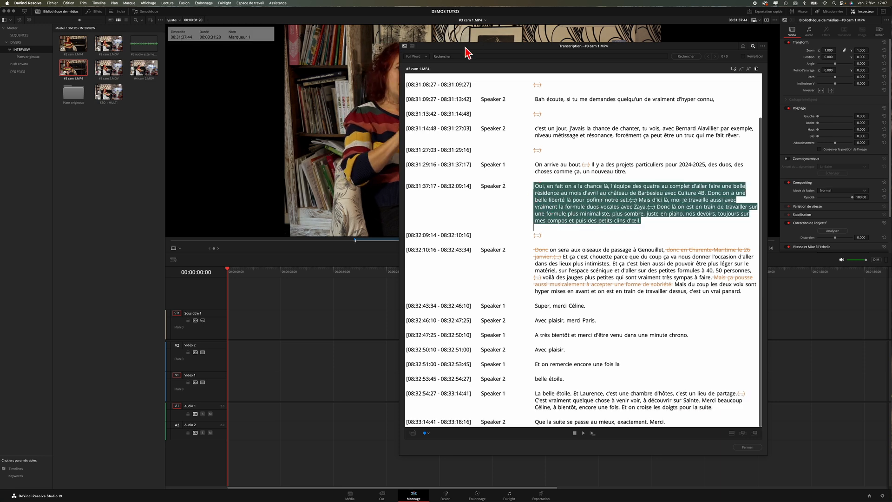
drag(466, 46, 533, 41)
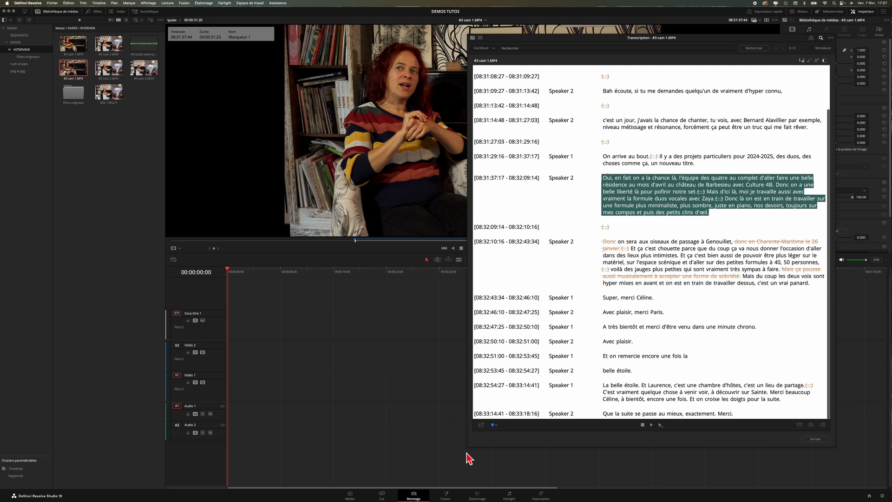
click(481, 425)
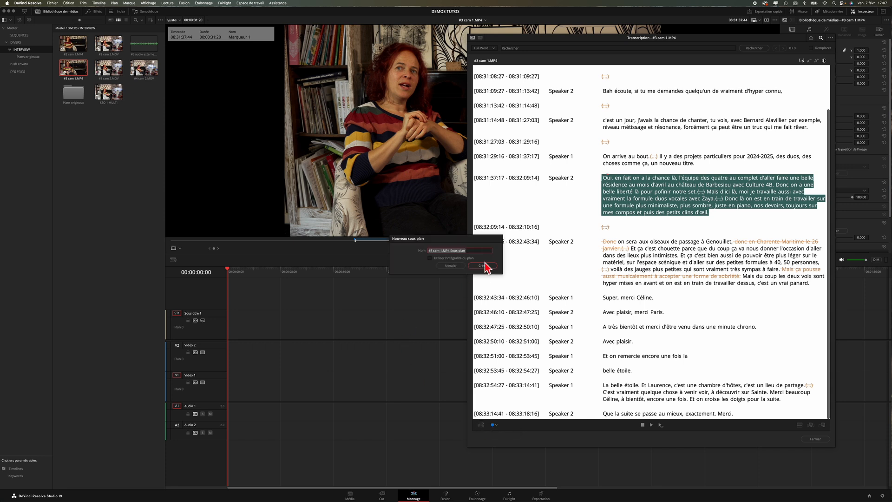
text(#3 sous)
click(490, 270)
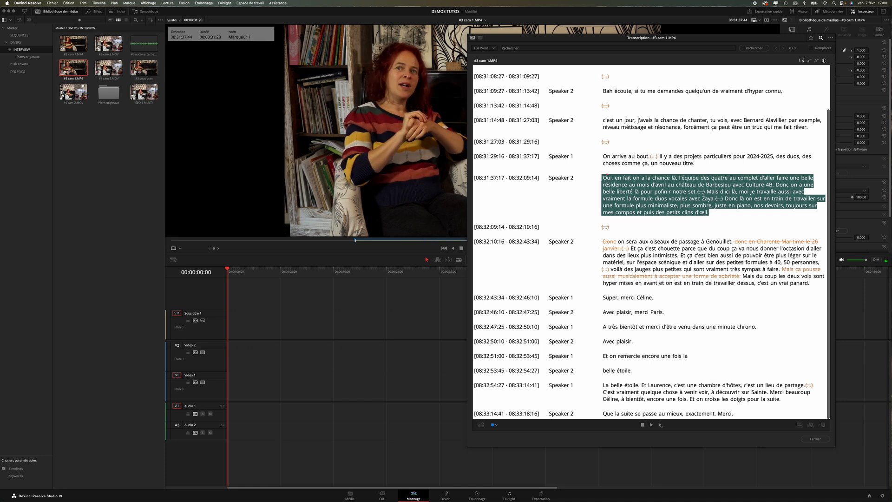
Step: Place the "#3 sous plan" subclip on Vidéo 1 and Audio 1 at 00:00:00:00, and remove it from the timeline again
click(141, 66)
drag(142, 67, 222, 391)
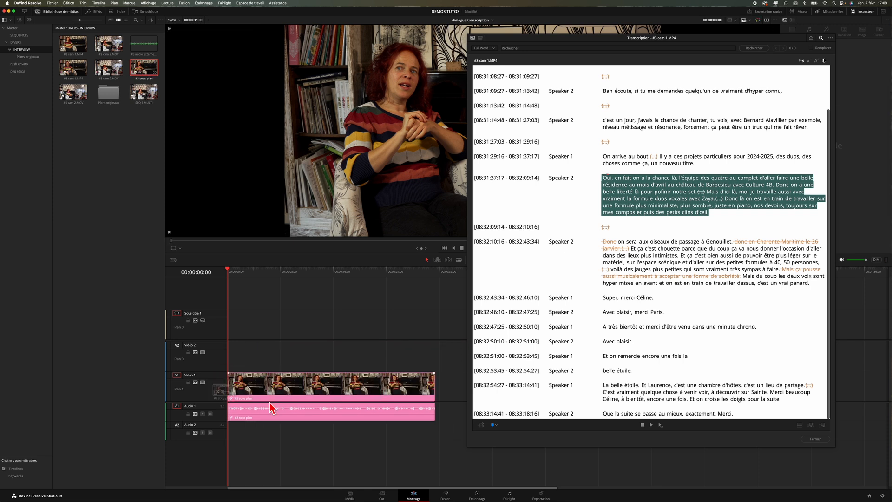
drag(296, 343, 367, 450)
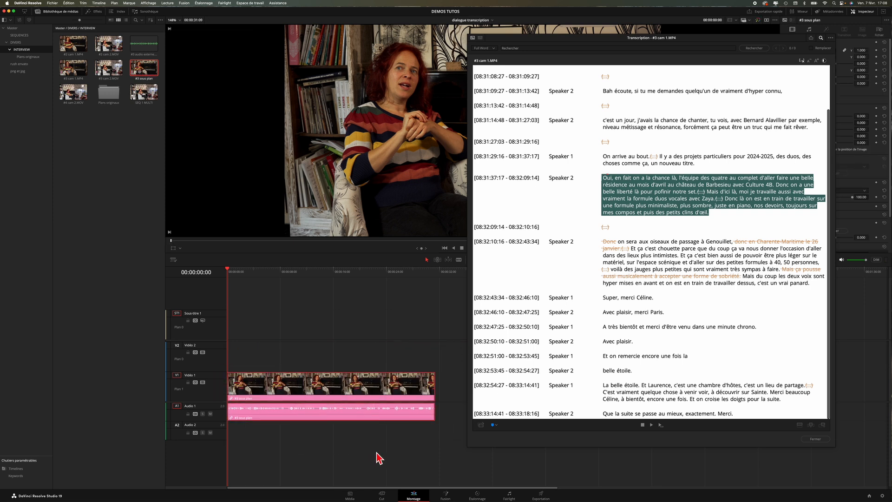
key(Delete)
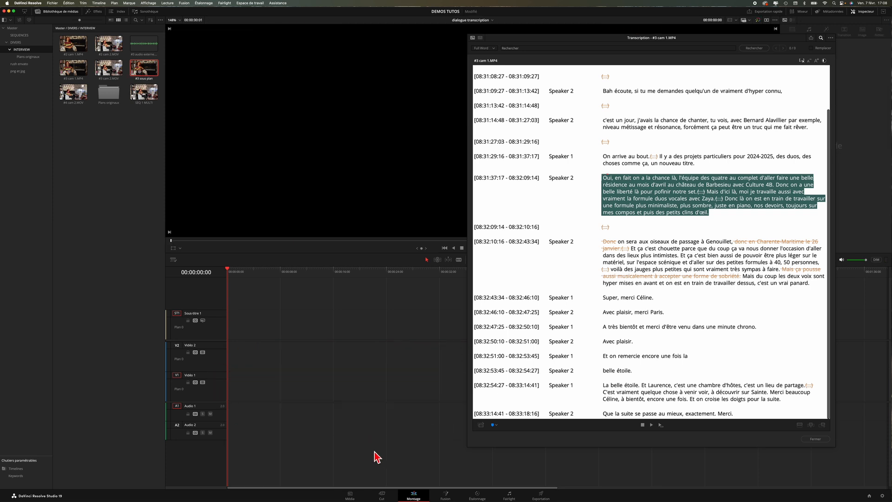
Step: Show #3 cam 1.MP4 in the source viewer, clear the transcript window off it, and go to the Marqueur 2 range
click(74, 69)
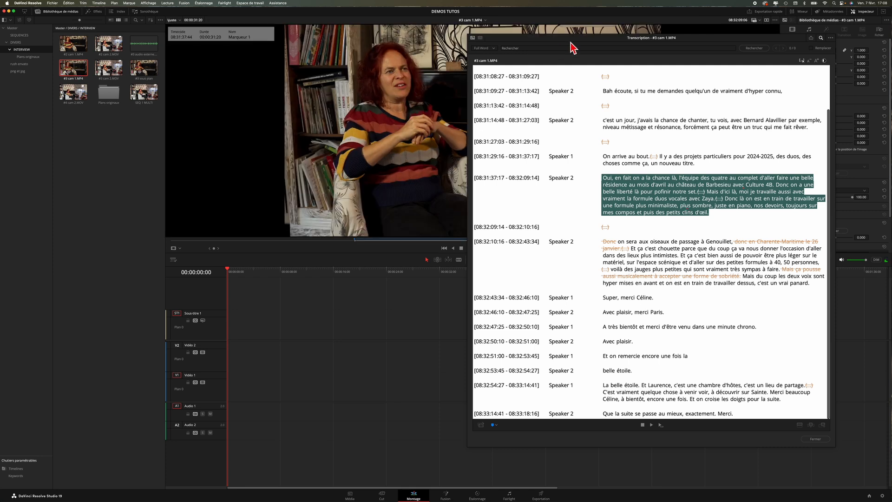
drag(570, 41, 446, 59)
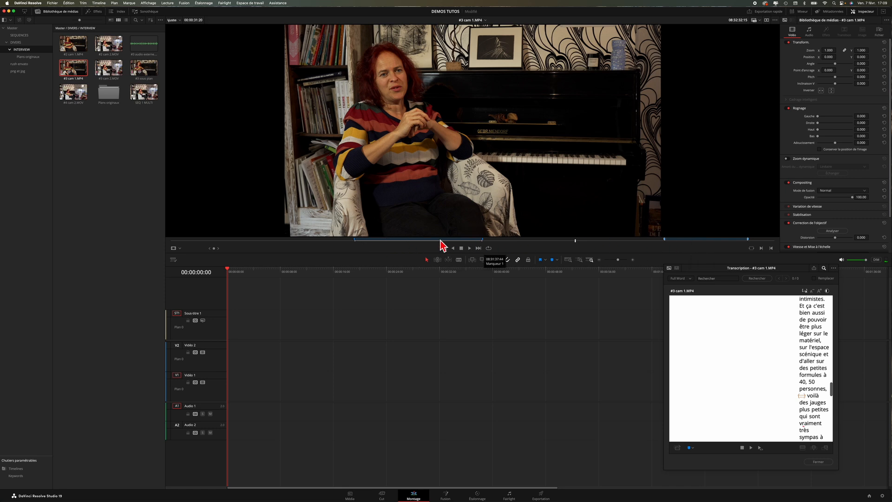
click(681, 241)
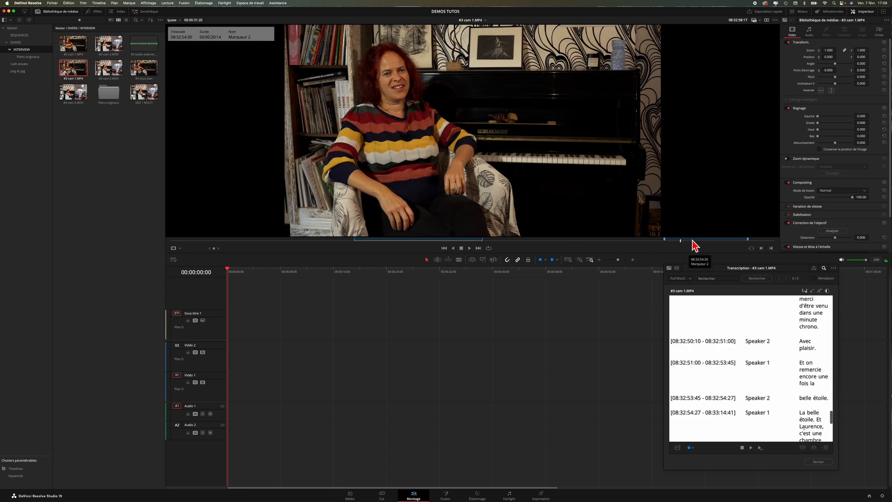
Step: Edit the Marqueur 1 range of #3 cam 1.MP4 onto Vidéo 1 and Audio 1 at 00:00:00:00 and play back its beginning
drag(460, 232, 248, 389)
drag(229, 392, 230, 391)
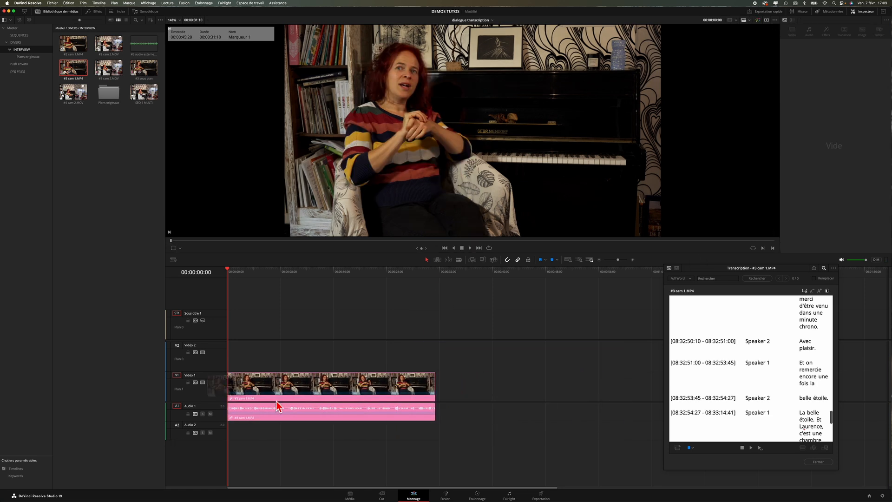
key(space)
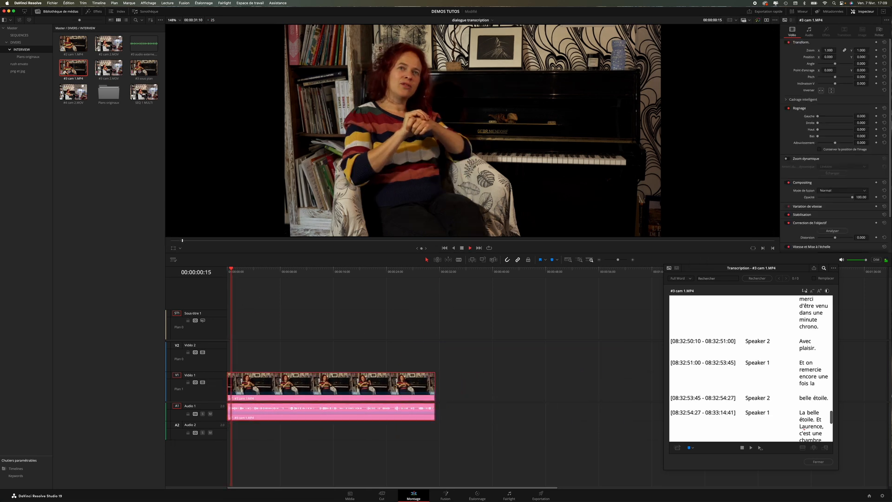
key(space)
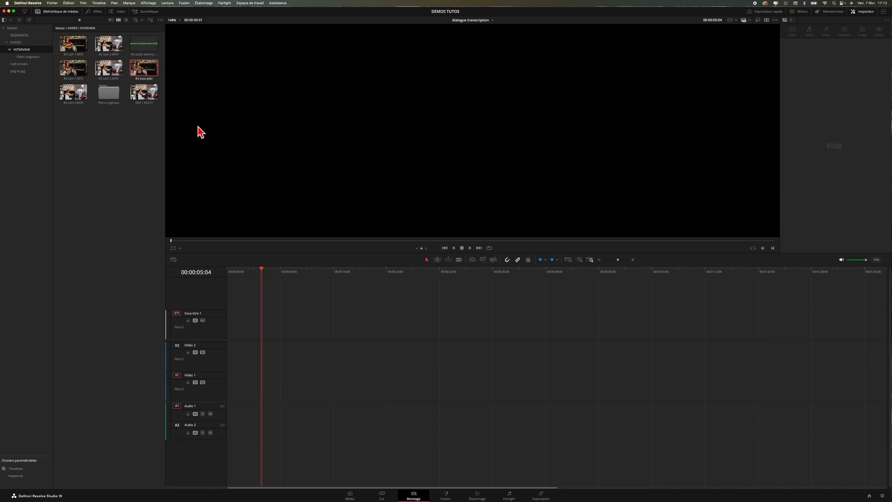
Step: Place the "#3 sous plan" subclip at the timeline start and create subtitles from its audio with language Auto and the Subtitle Default preset
drag(150, 70, 227, 384)
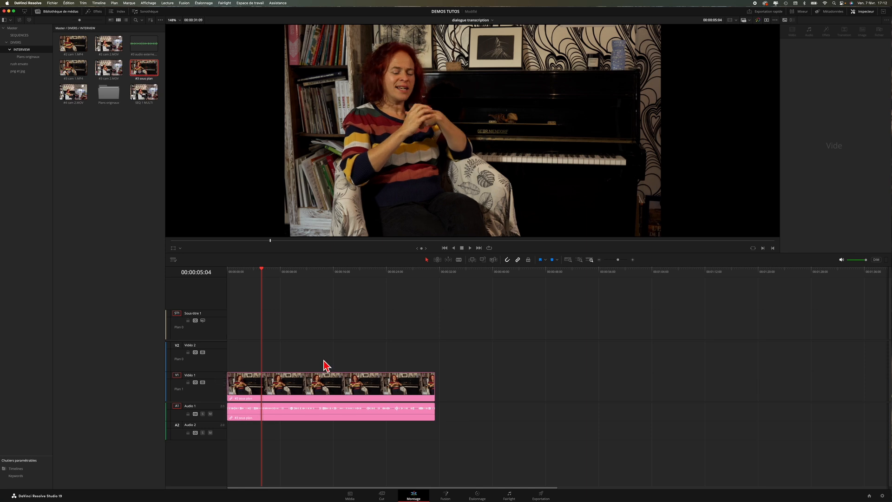
click(98, 4)
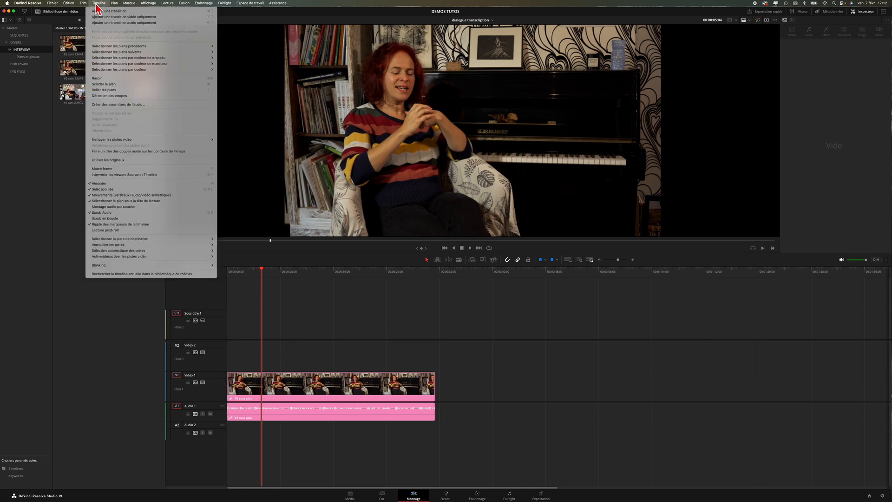
click(117, 105)
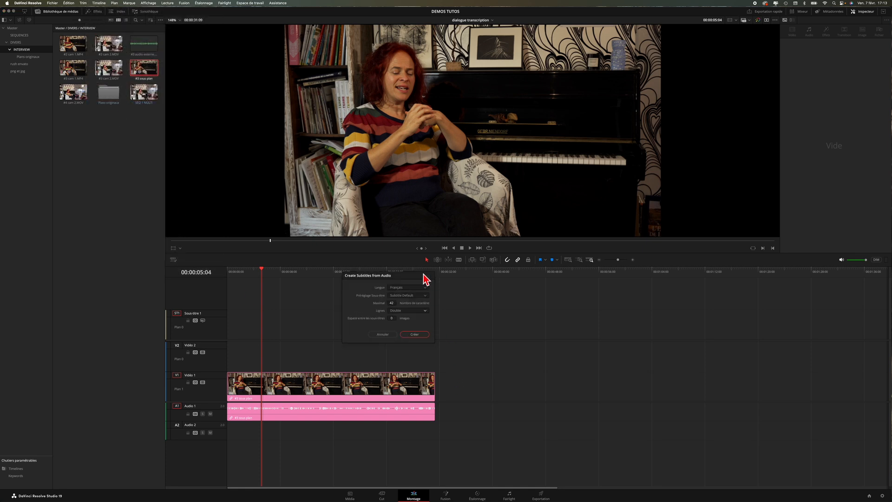
drag(414, 278, 377, 293)
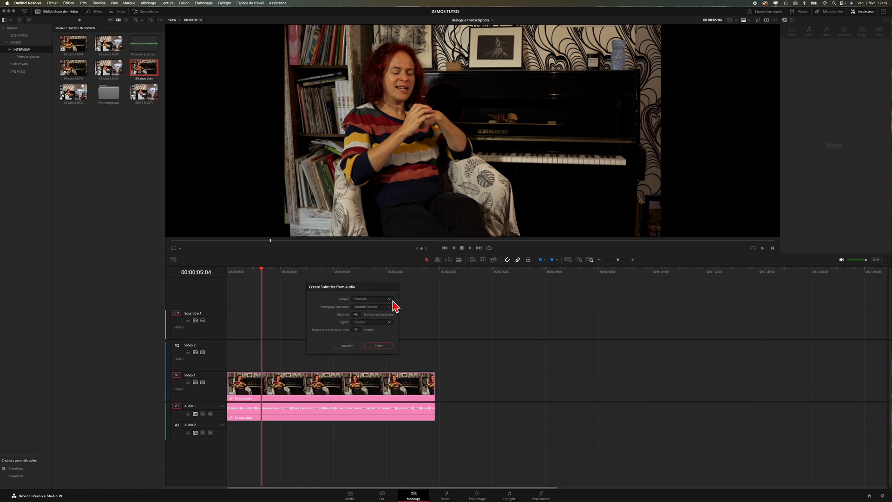
click(391, 301)
click(364, 307)
click(389, 308)
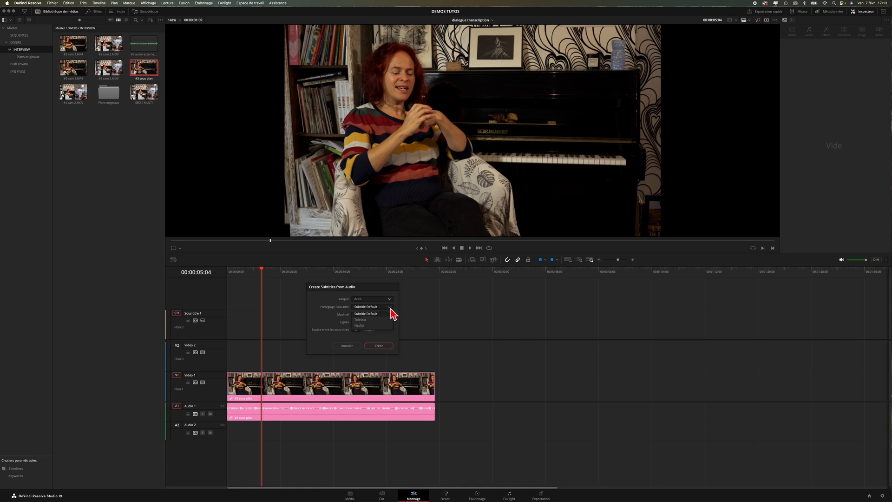
key(Escape)
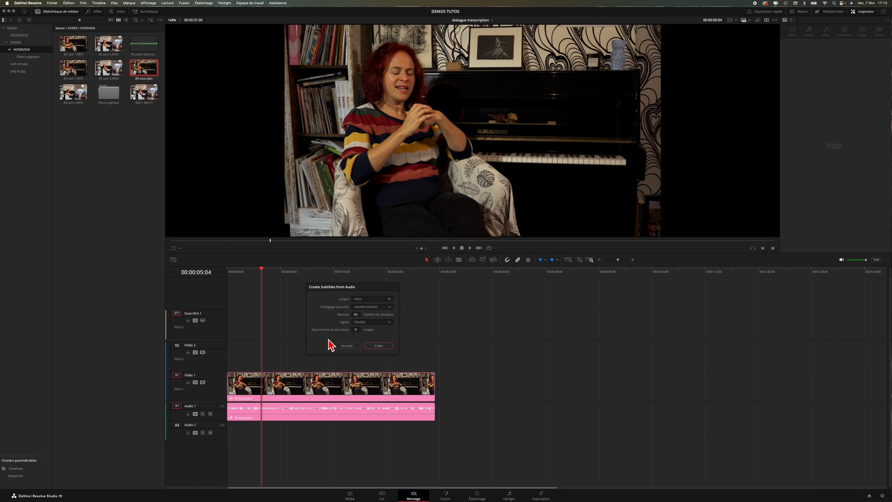
click(379, 346)
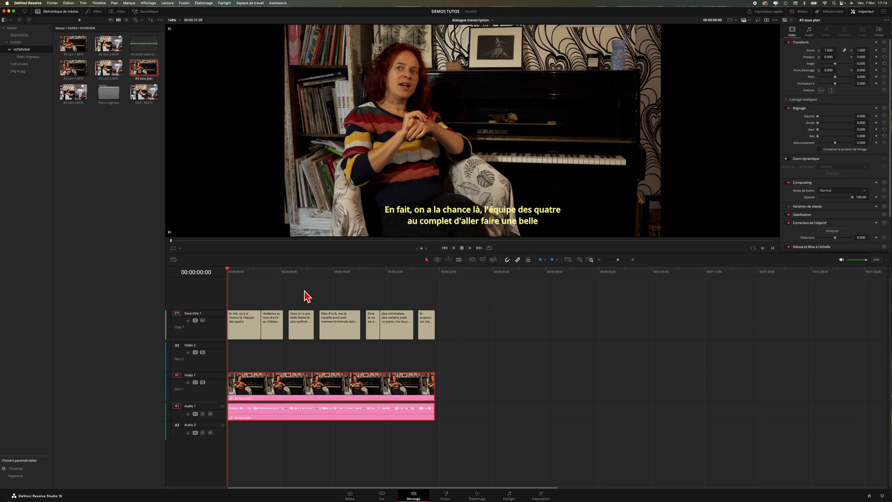
Step: Inspect the first generated subtitle, then the second and third entries in the subtitle list
click(229, 273)
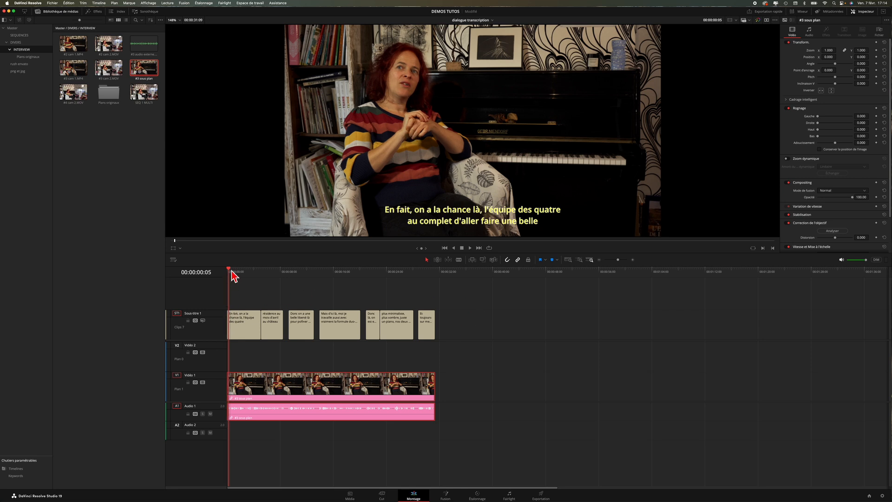
click(246, 333)
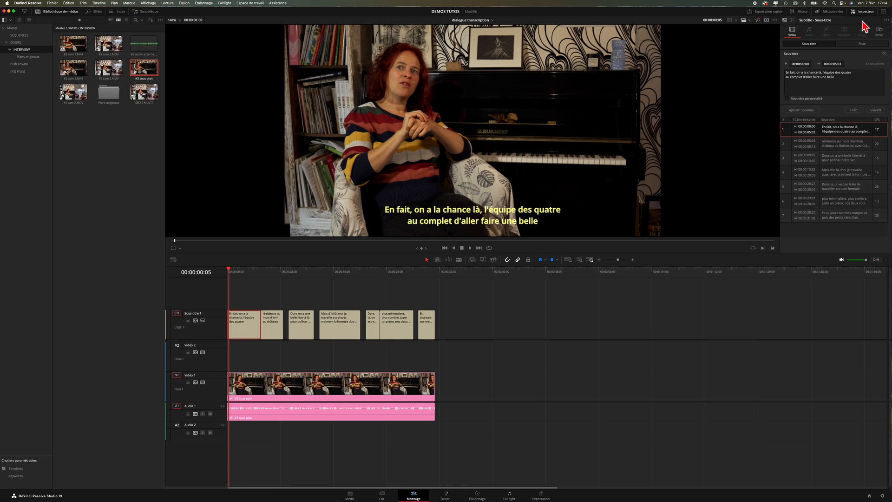
click(839, 148)
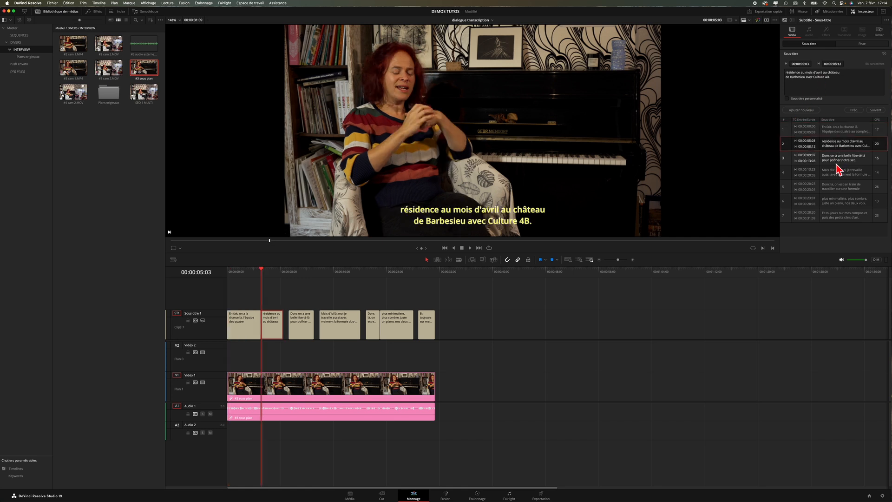
click(837, 162)
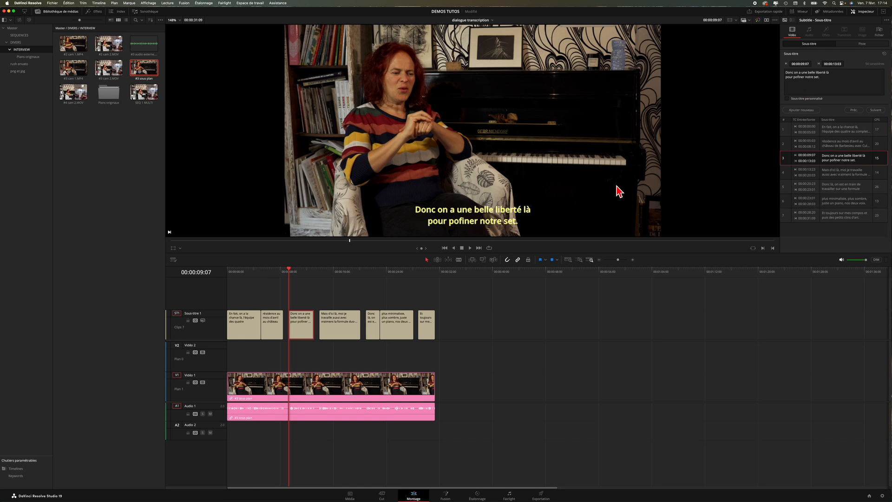
Step: Open the Sous-titre 1 track's style settings, try the Arrière-plan background behind the subtitles, and switch it off again
click(274, 270)
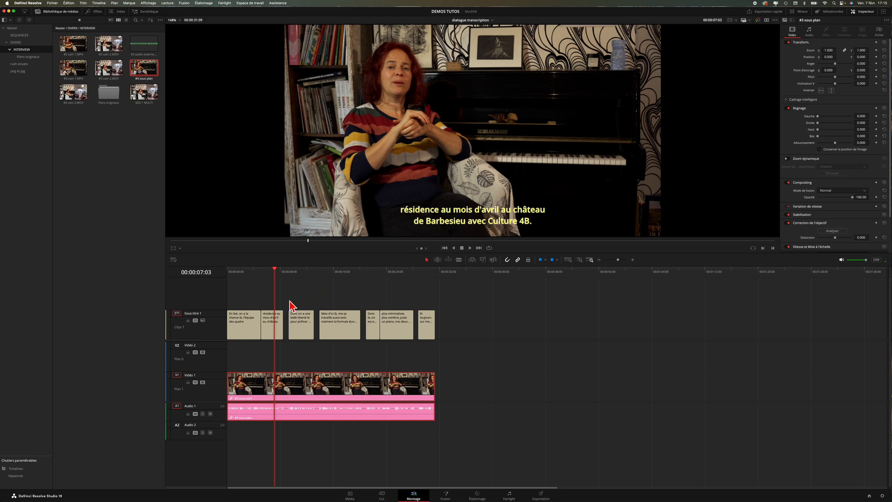
click(209, 333)
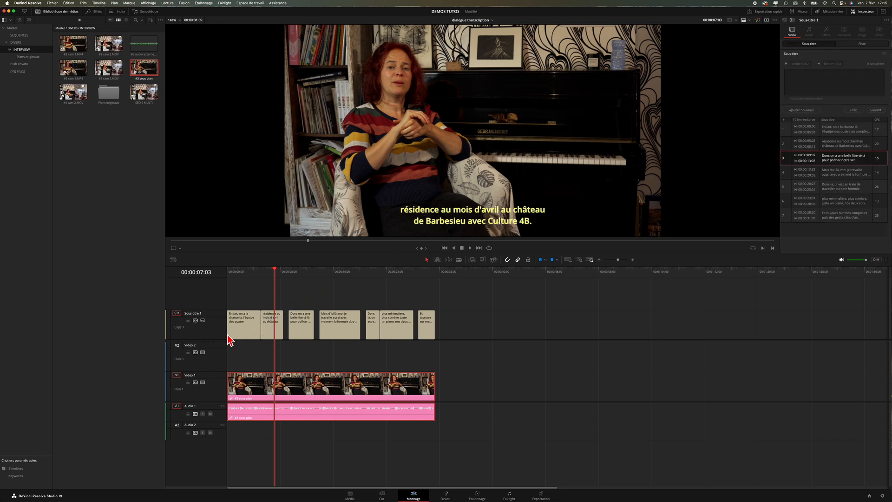
click(862, 45)
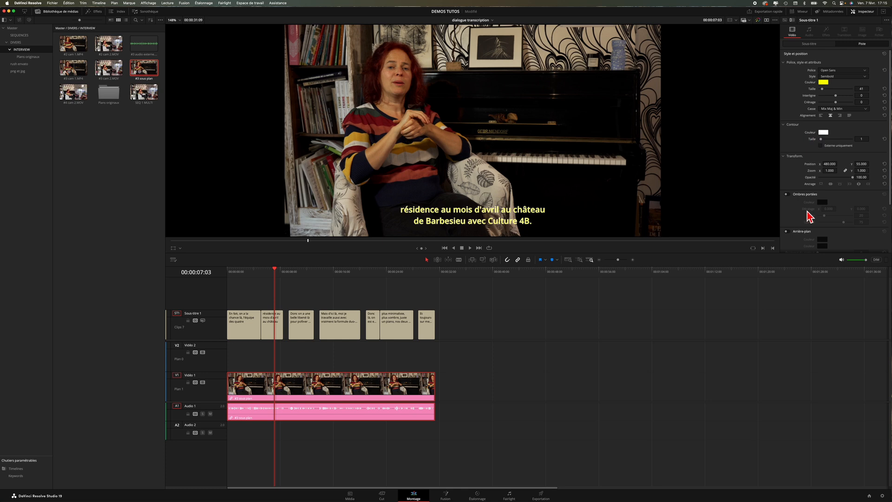
click(788, 231)
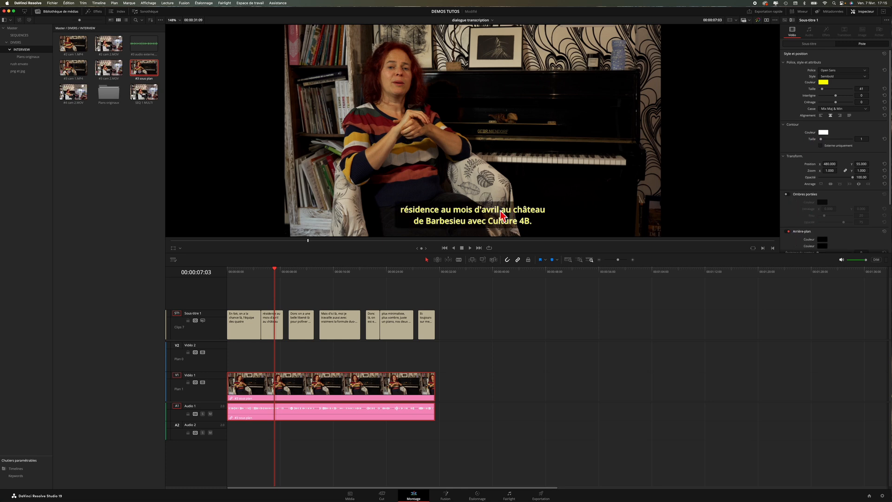
click(789, 233)
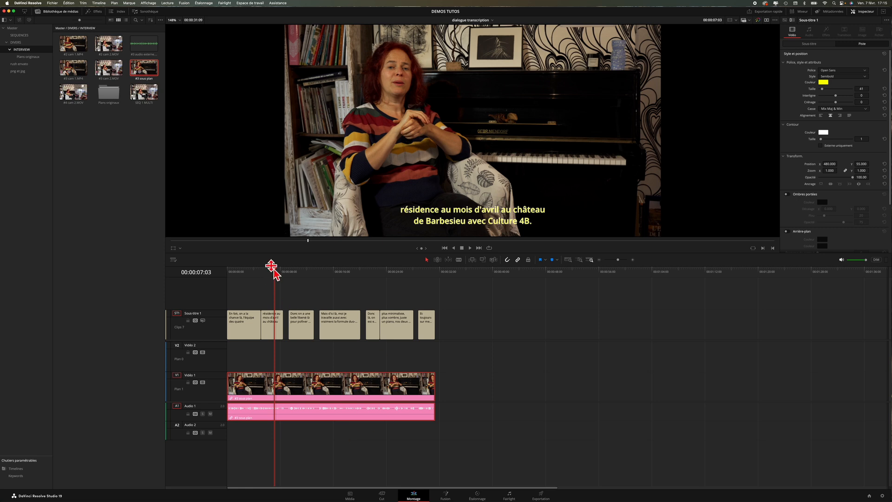
Step: Correct "Barbesieu" to "Barbesieux" in the text of the second subtitle, beginning "résidence au mois d'avril"
mouse_move(277, 273)
mouse_down()
mouse_move(303, 273)
mouse_move(276, 273)
mouse_up()
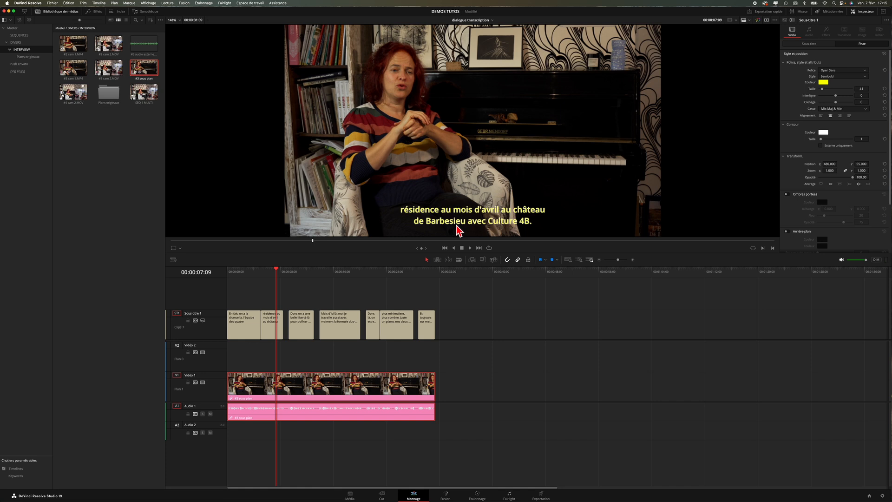
click(280, 338)
click(809, 43)
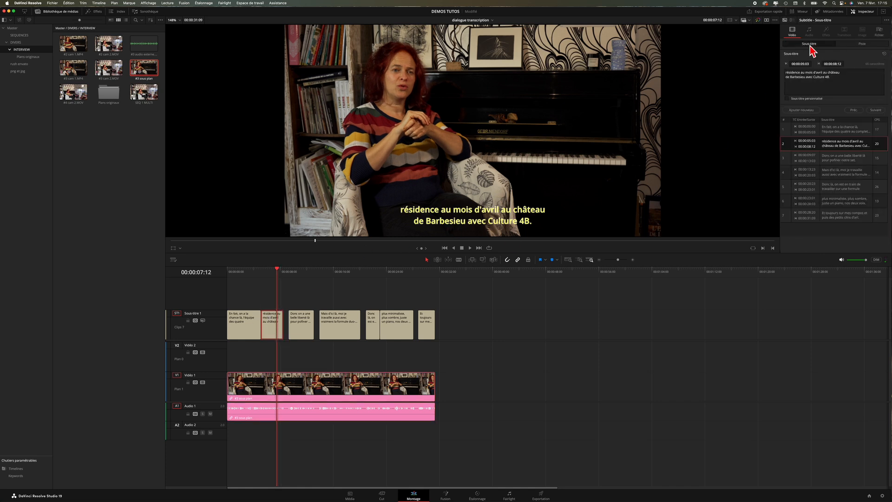
click(806, 77)
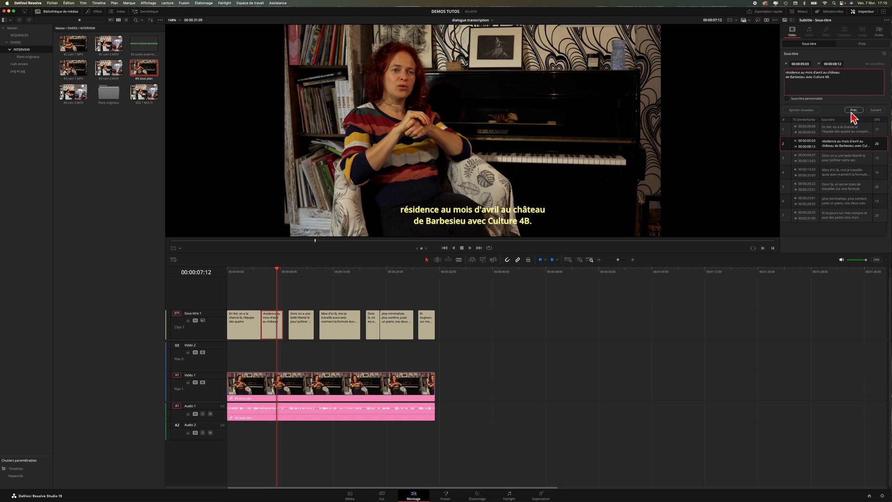
key(Delete)
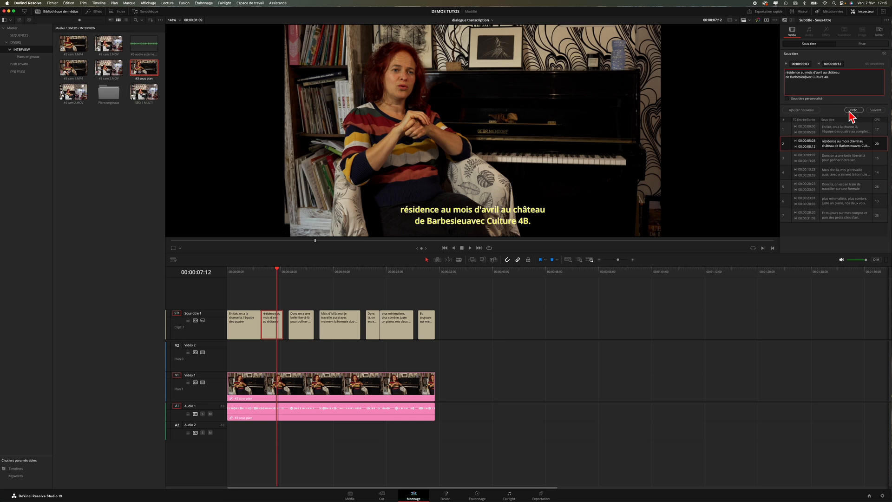
text(x)
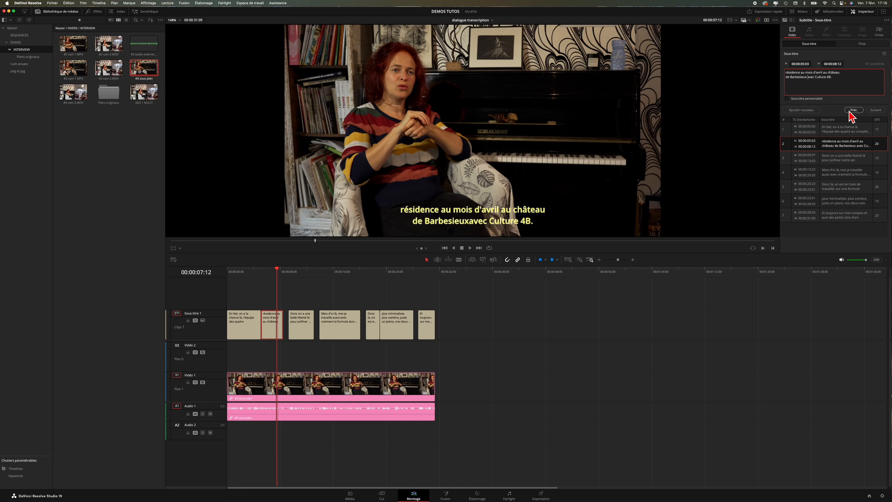